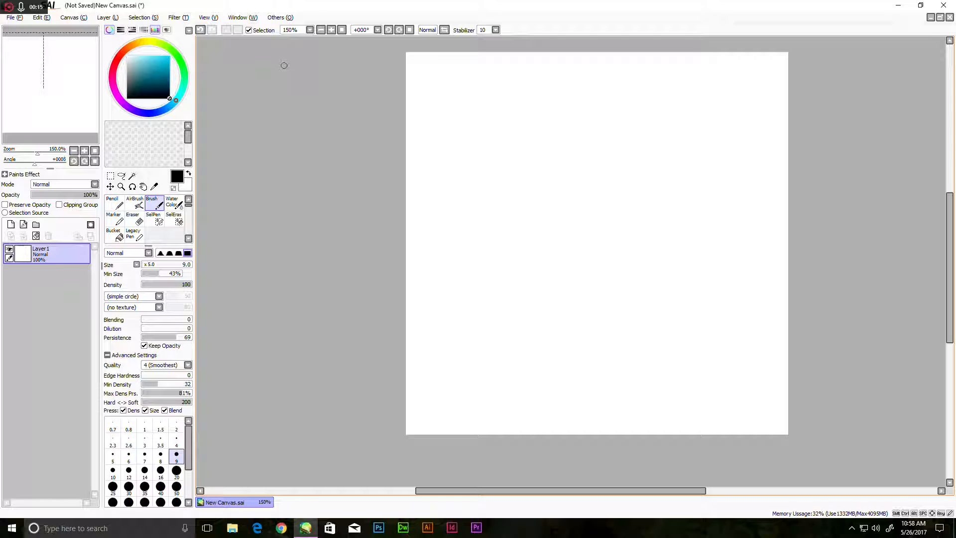
- Review the digitizer support options, including click detection pressure, coordinate mode and pen button settings, and accept them
click(279, 18)
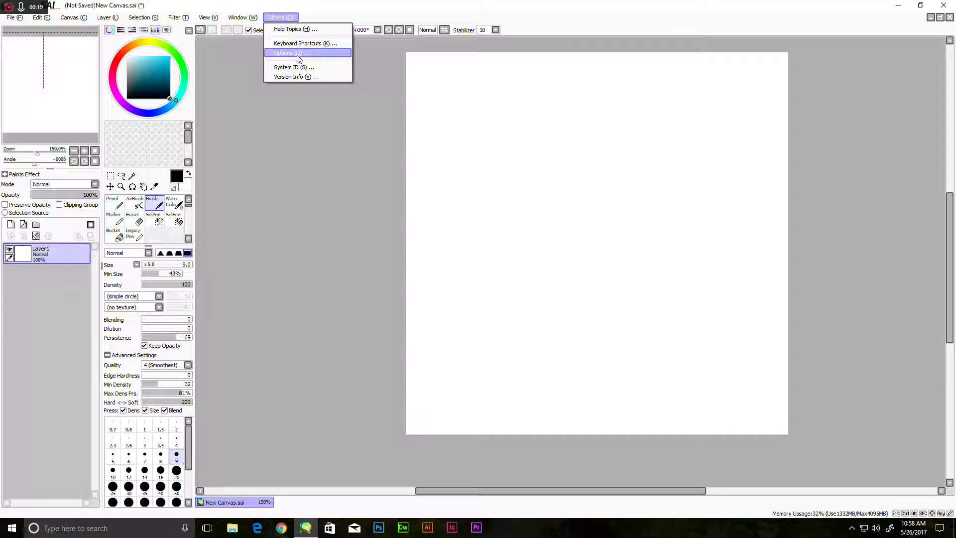
click(300, 53)
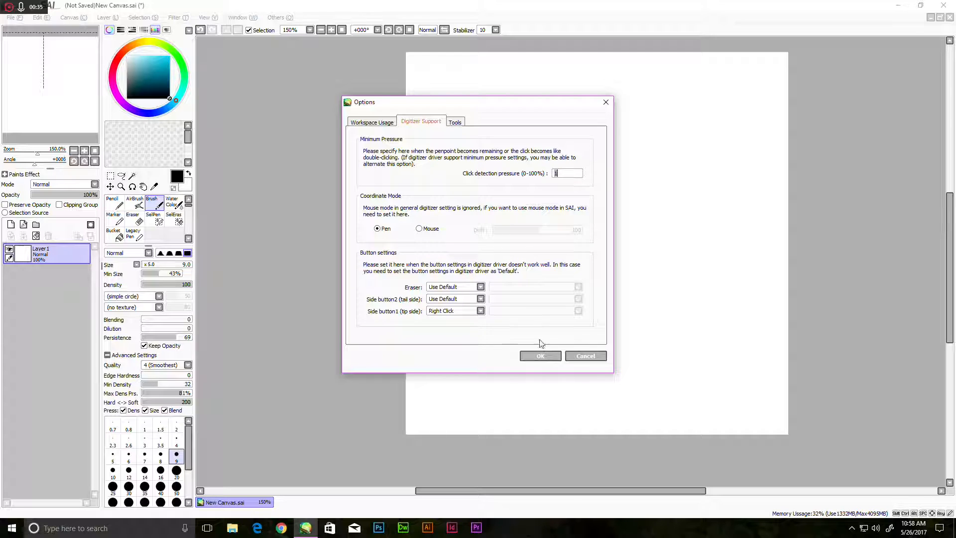
click(540, 356)
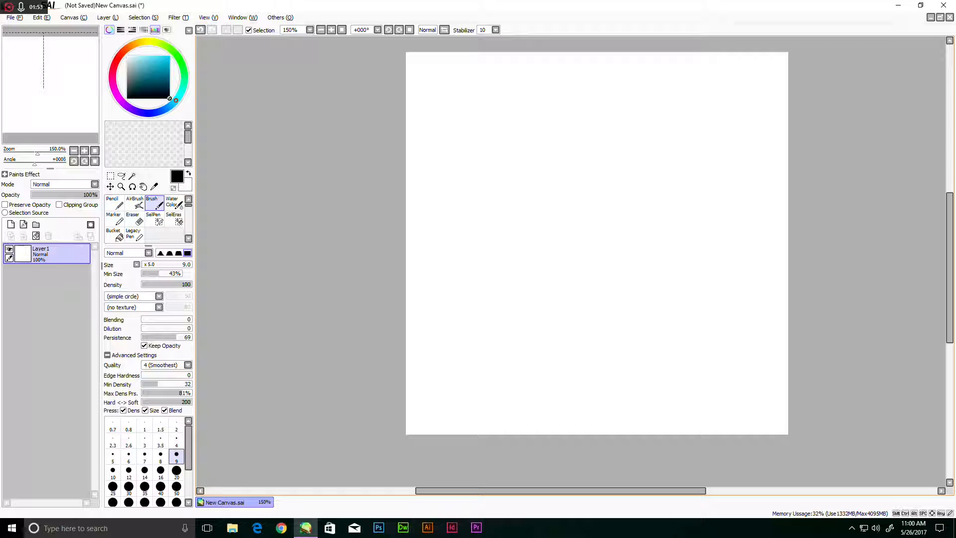
- Draw four wavy black brush strokes down the canvas, one with each edge shape from hardest to softest
mouse_move(473, 98)
mouse_down()
mouse_move(462, 178)
mouse_move(655, 139)
mouse_up()
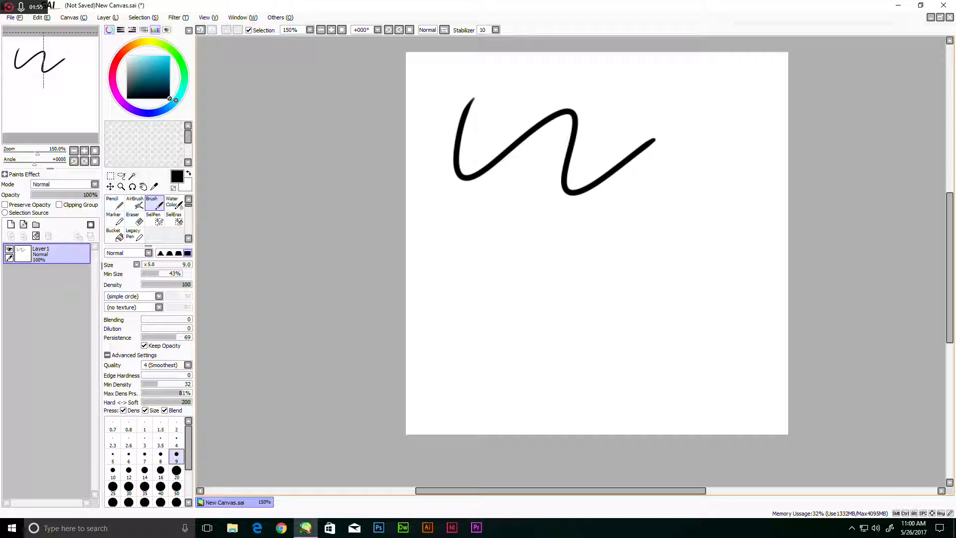
click(177, 253)
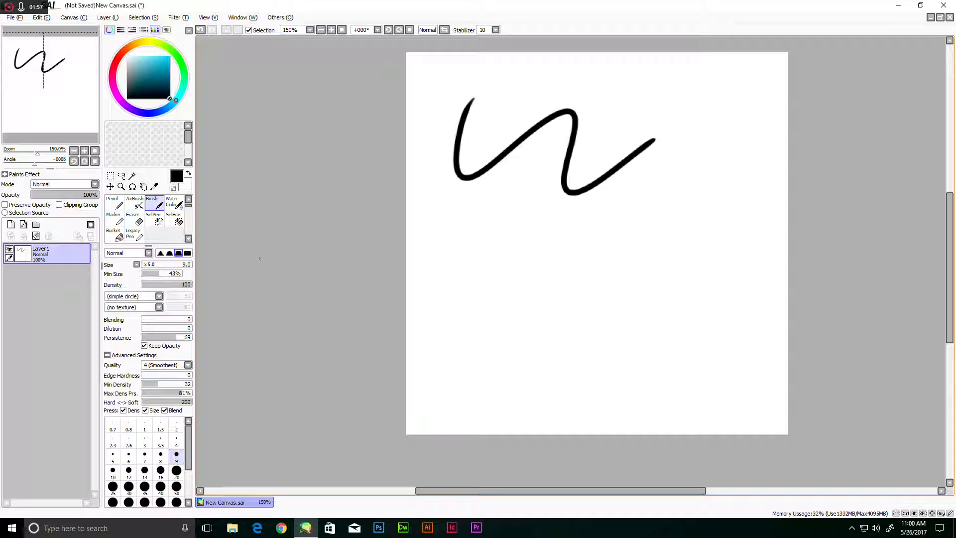
mouse_move(437, 188)
mouse_down()
mouse_move(445, 245)
mouse_move(535, 234)
mouse_move(652, 239)
mouse_up()
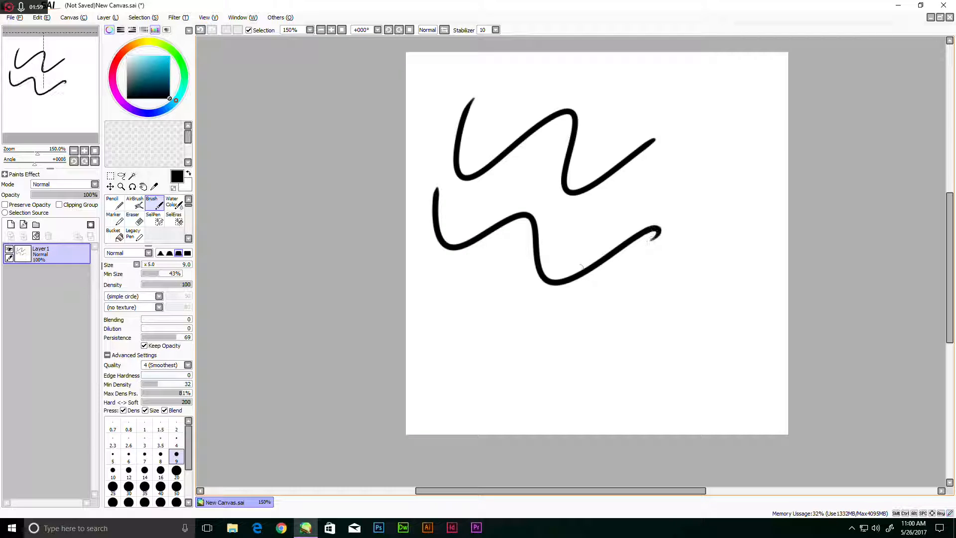
click(170, 253)
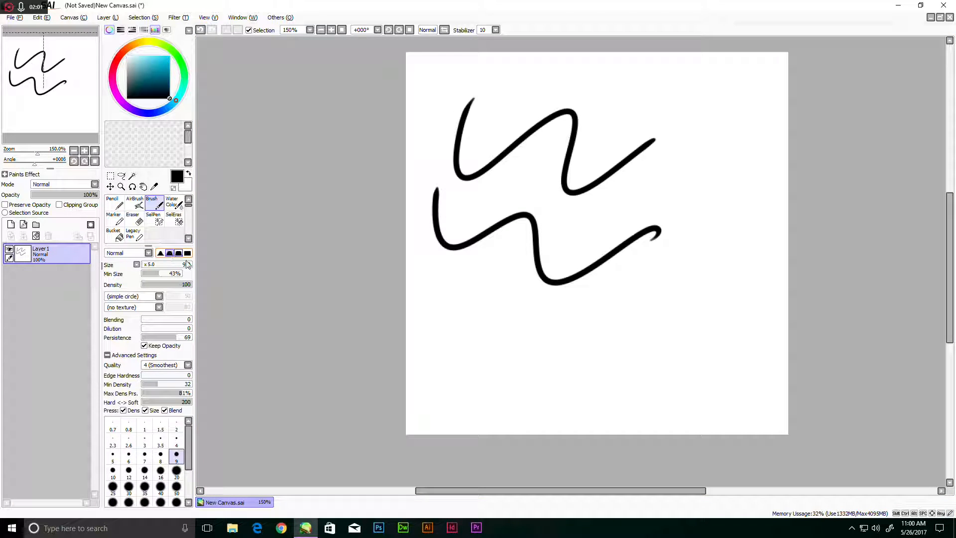
mouse_move(432, 264)
mouse_down()
mouse_move(434, 283)
mouse_move(527, 337)
mouse_move(623, 329)
mouse_up()
click(160, 253)
mouse_move(425, 357)
mouse_down()
mouse_move(424, 369)
mouse_move(619, 397)
mouse_up()
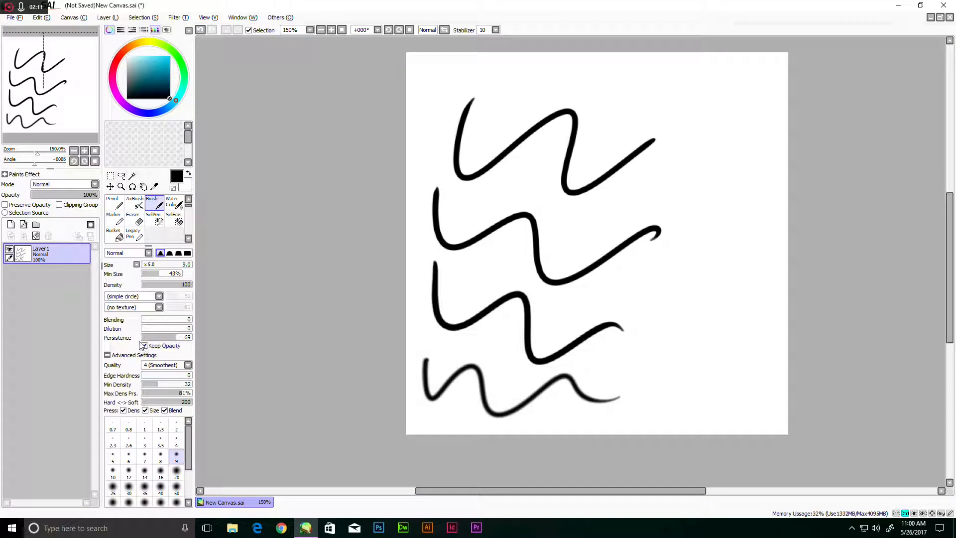
- Undo the four wavy black strokes
key(ctrl+z)
key(ctrl+z)
key(ctrl+z)
key(ctrl+z)
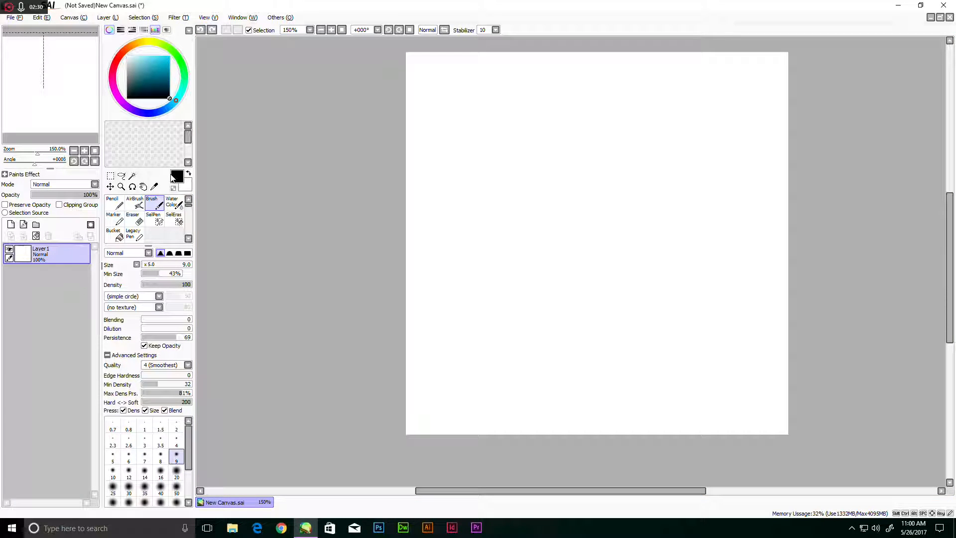
- Set the brush blending mode to Multiply and paint a small bright cyan ring with an overlapping dab near the canvas's upper left
click(148, 253)
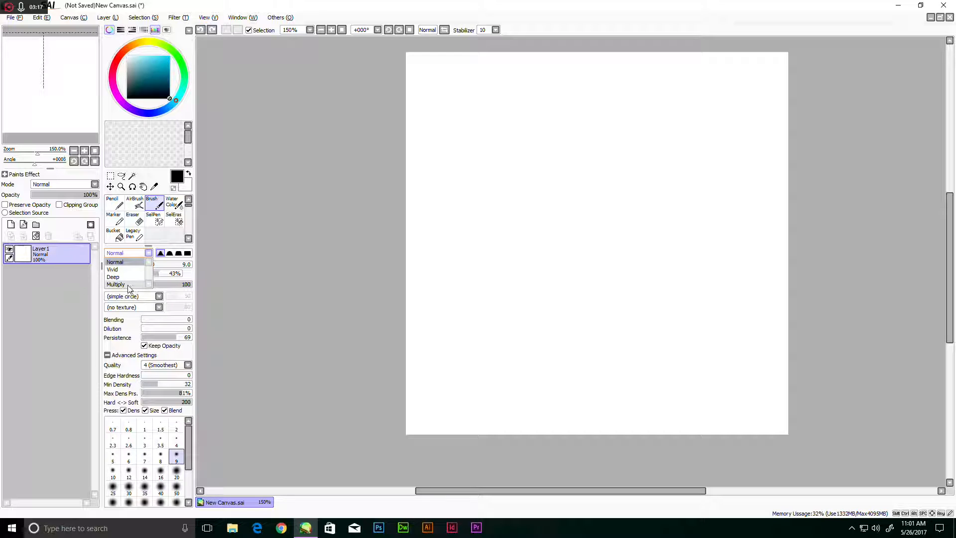
click(128, 285)
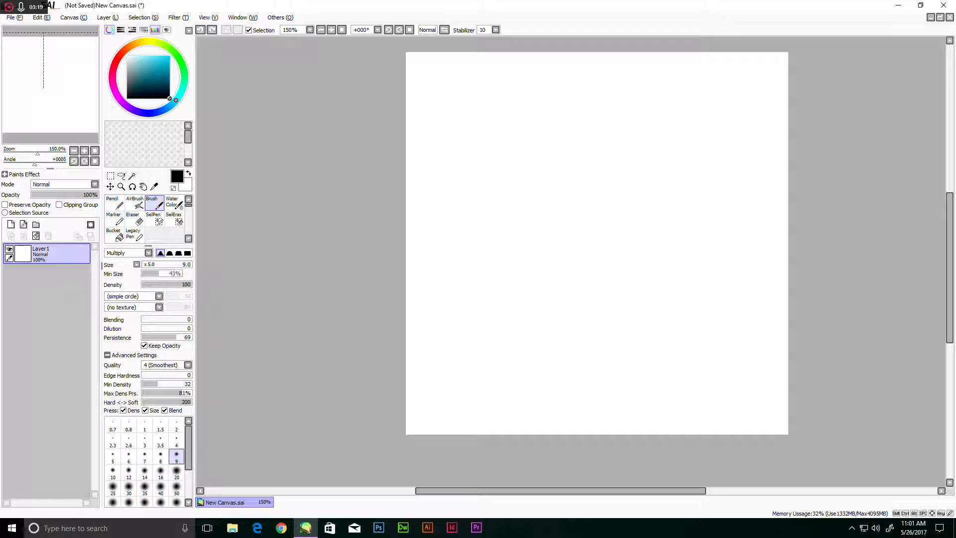
click(169, 56)
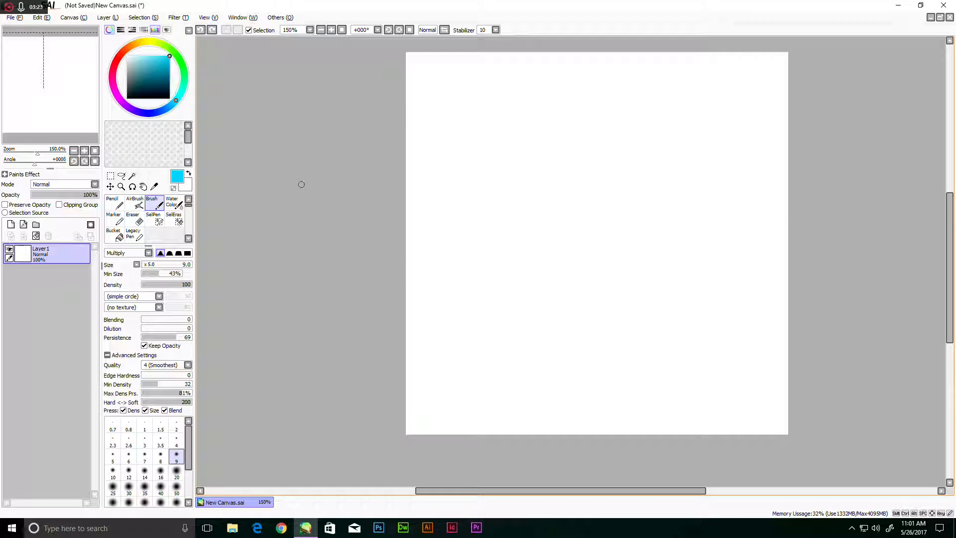
mouse_move(487, 109)
mouse_down()
mouse_move(503, 135)
mouse_move(480, 114)
mouse_move(494, 137)
mouse_move(503, 130)
mouse_move(495, 136)
mouse_up()
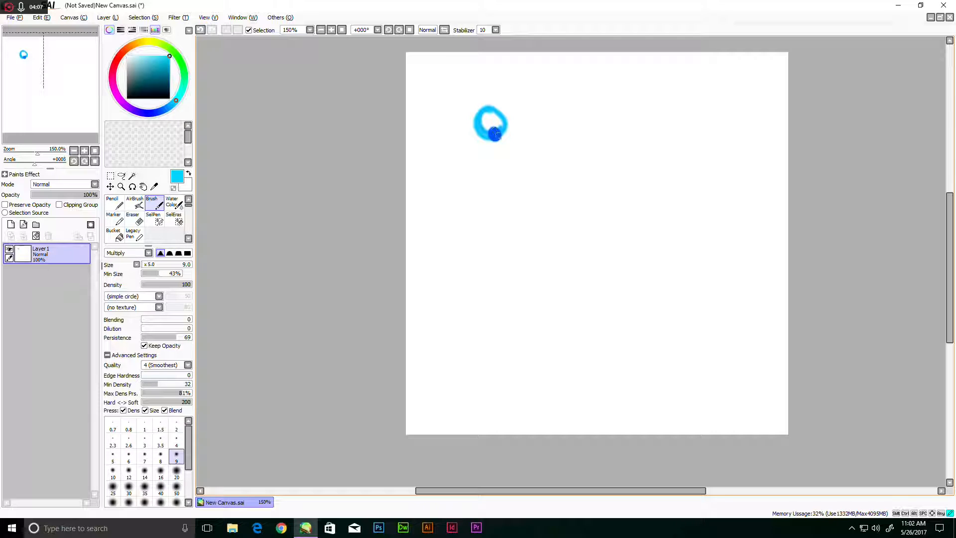
drag(495, 130, 495, 132)
- Erase the cyan ring and return to the Brush with its blending mode set to Normal
key(e)
drag(490, 117, 491, 134)
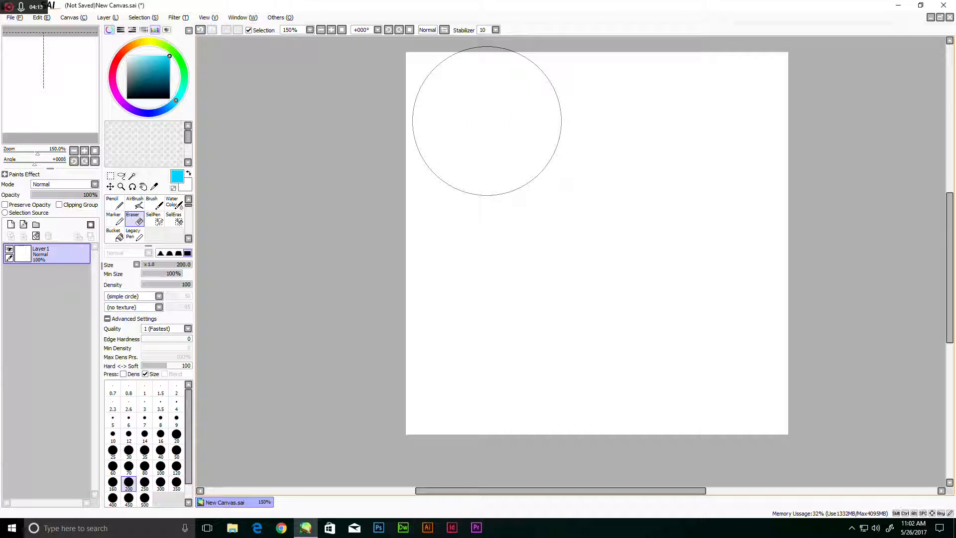
key(b)
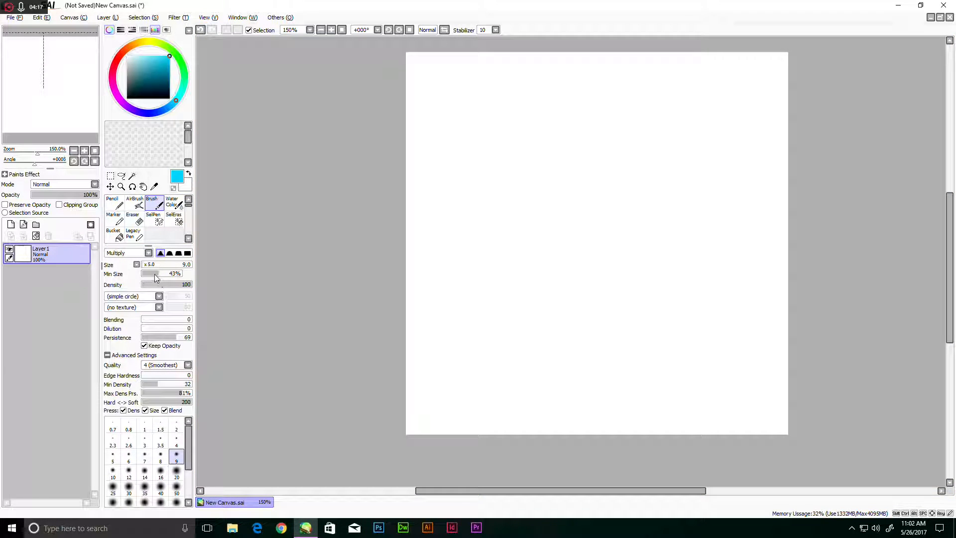
click(148, 253)
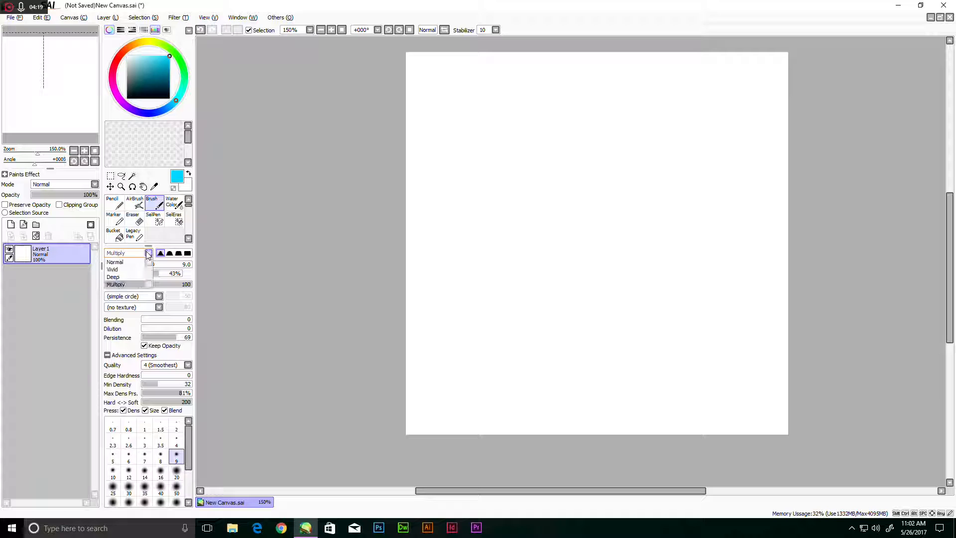
click(136, 262)
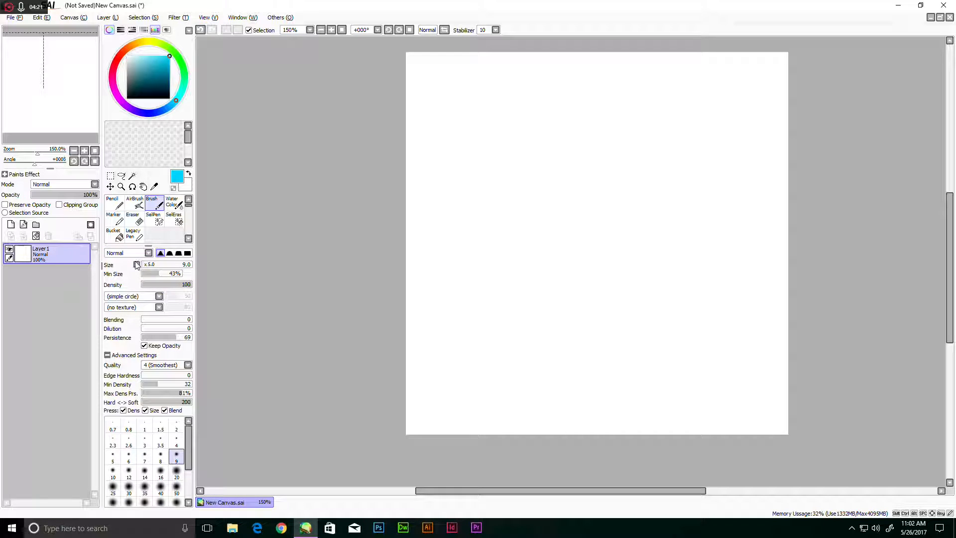
- Set the brush size multiplier to x 1.0
click(136, 264)
click(147, 282)
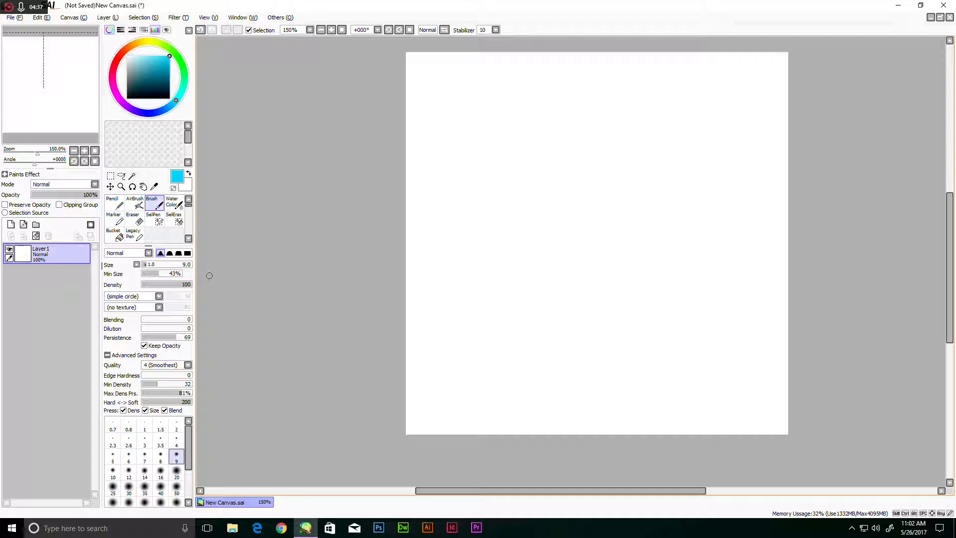
click(137, 265)
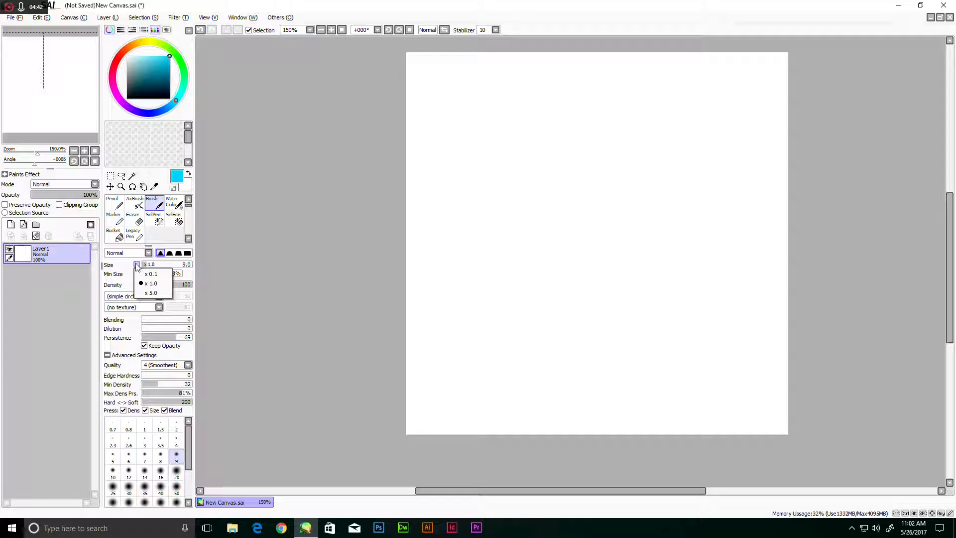
click(158, 283)
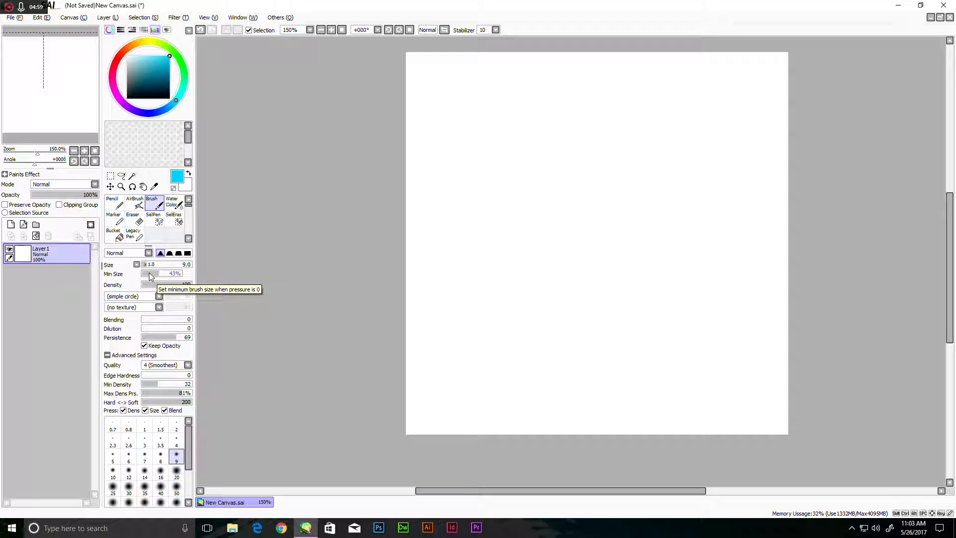
- Draw three horizontal test lines: cyan at 100% Min Size, black at 52% and black at 0%
drag(162, 274, 189, 274)
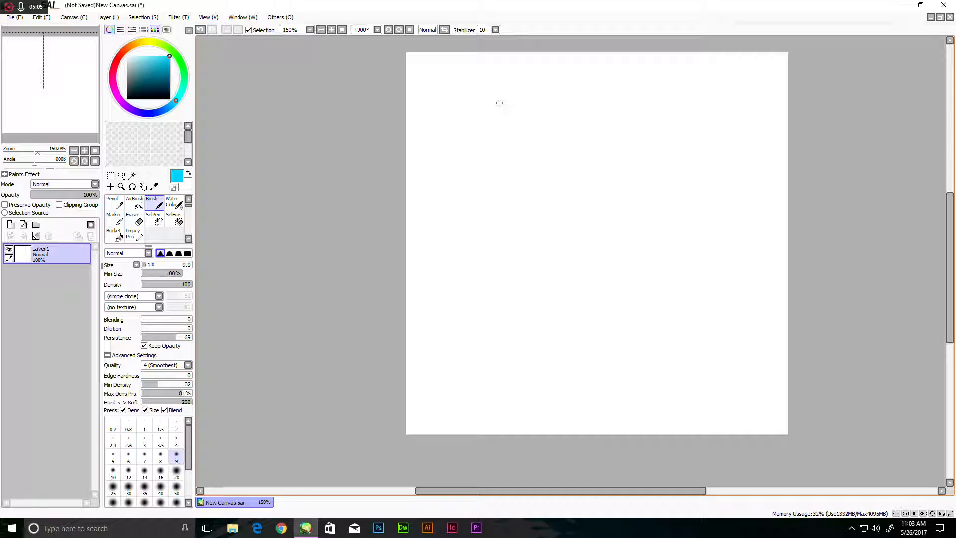
drag(470, 99, 630, 91)
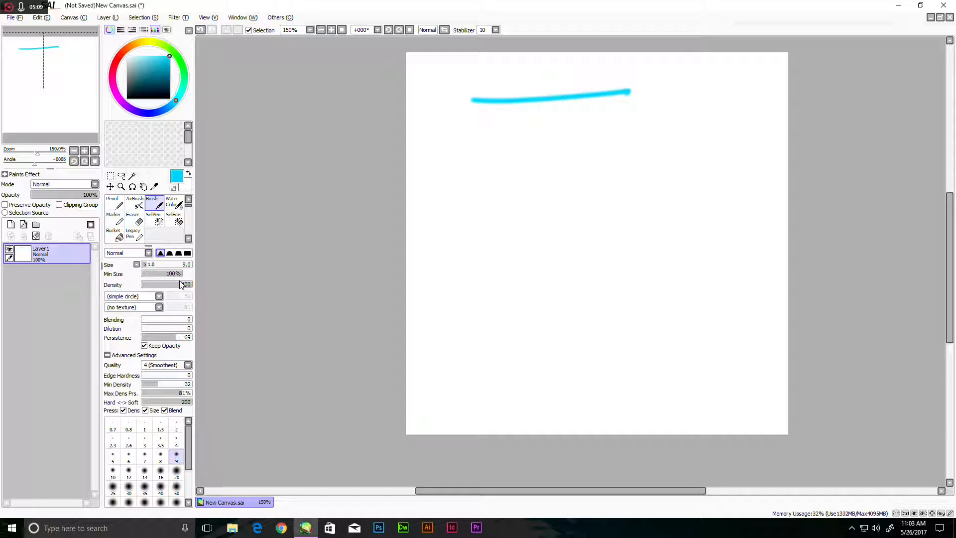
drag(169, 82, 170, 100)
mouse_move(178, 277)
mouse_down()
mouse_move(189, 276)
mouse_move(162, 275)
mouse_up()
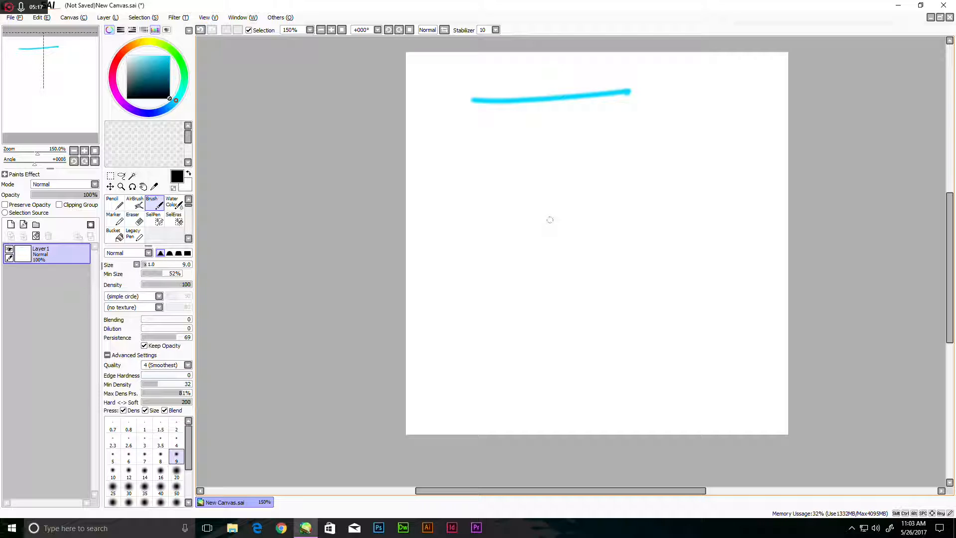
drag(448, 175, 698, 177)
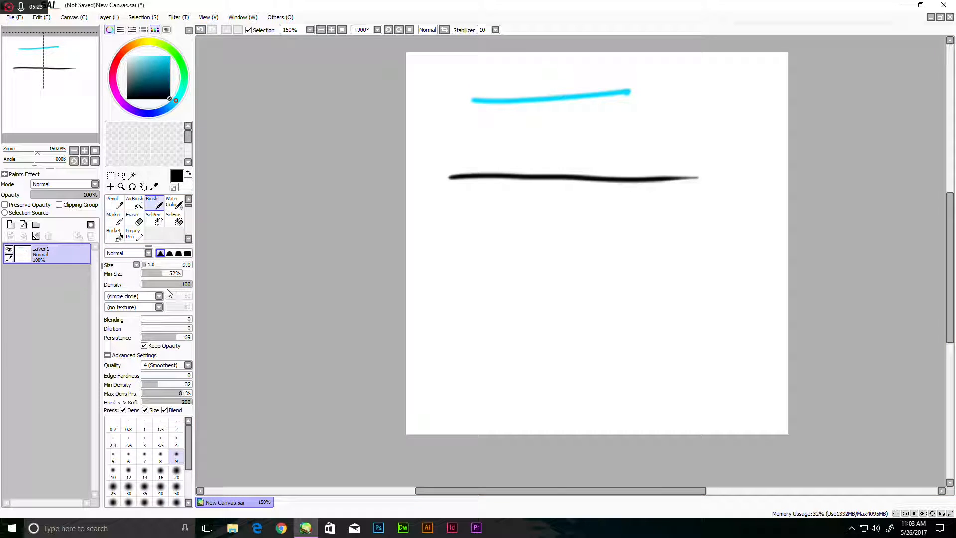
drag(166, 274, 137, 274)
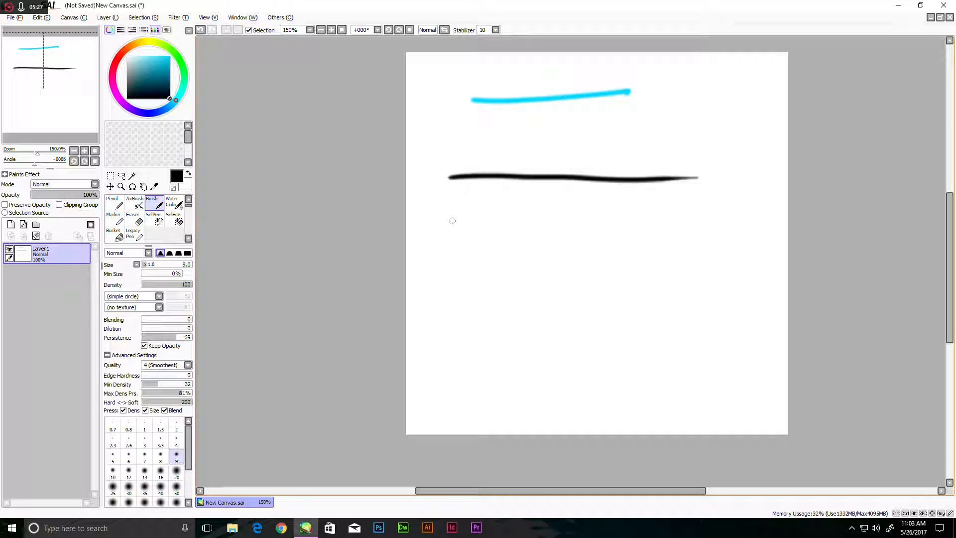
drag(448, 219, 724, 219)
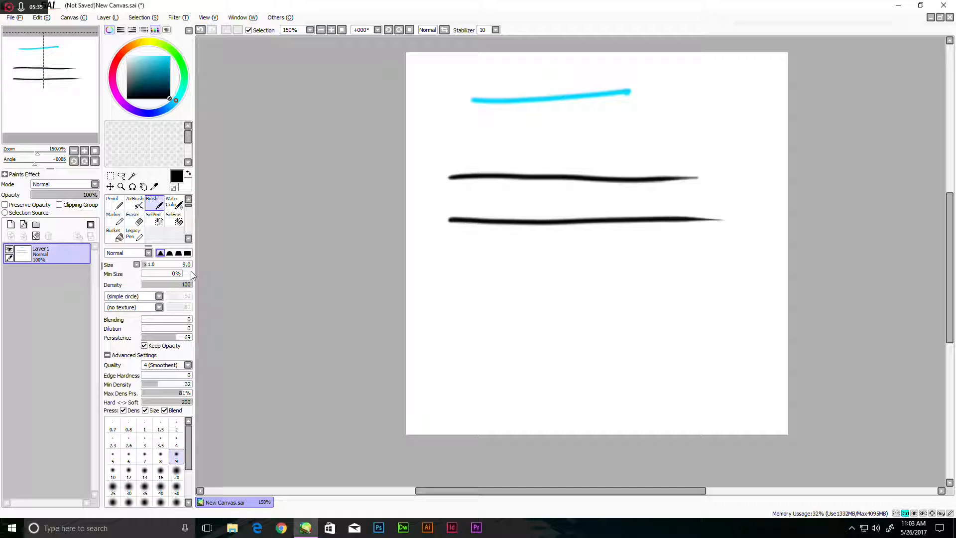
- Undo the three horizontal test lines and set the brush's Min Size to 52%
key(ctrl+z)
key(ctrl+z)
key(ctrl+z)
click(162, 274)
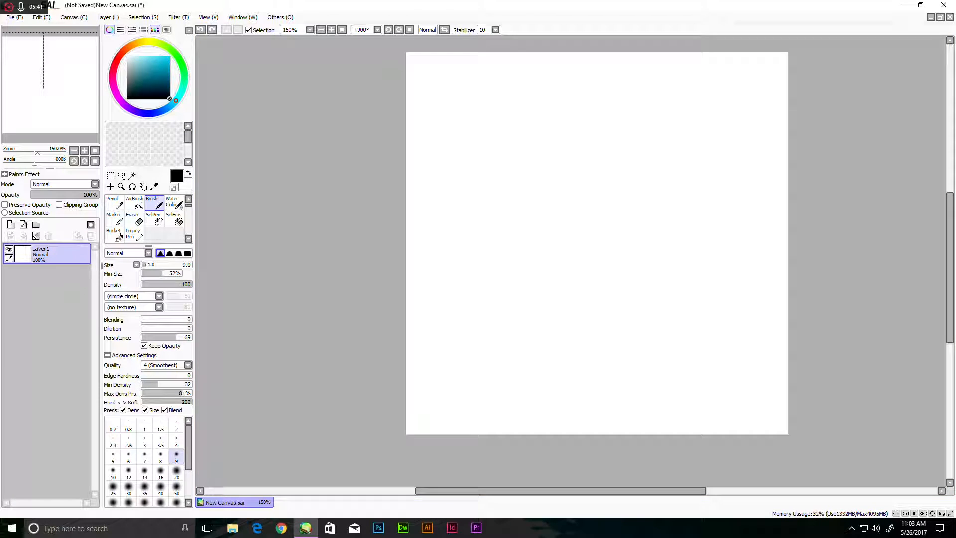
- Draw a short vertical stroke in bright blue near the canvas's upper middle using the hardest edge shape
mouse_move(176, 100)
mouse_down()
mouse_move(160, 111)
mouse_move(170, 56)
mouse_up()
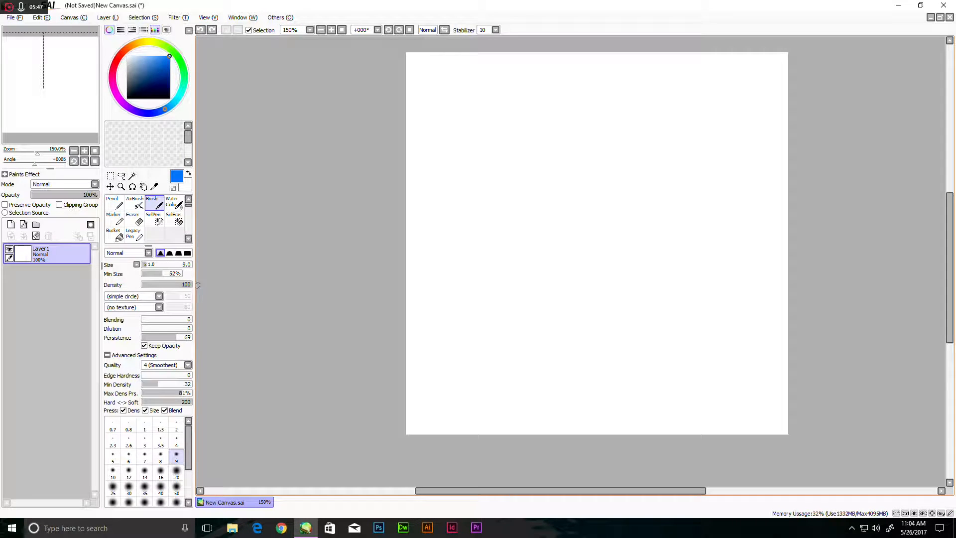
click(187, 253)
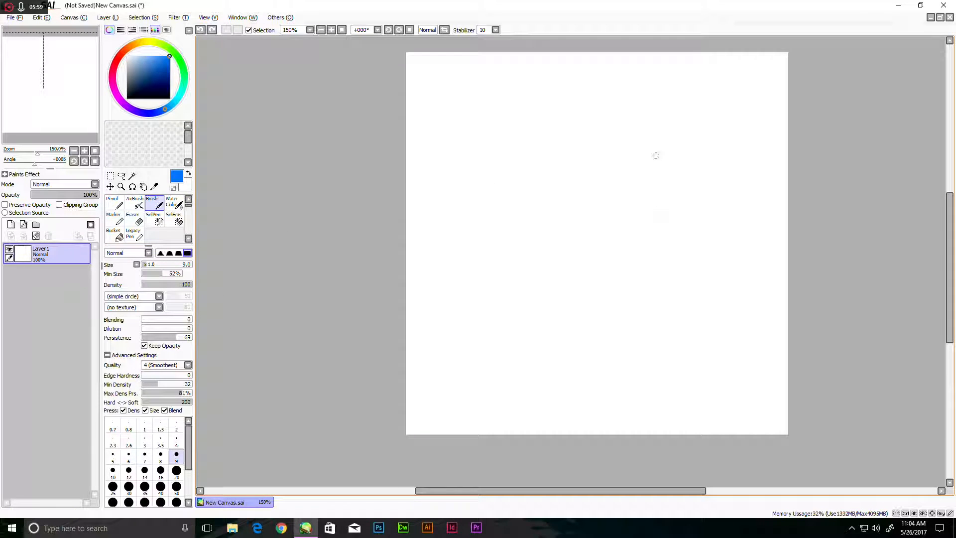
drag(581, 103, 579, 190)
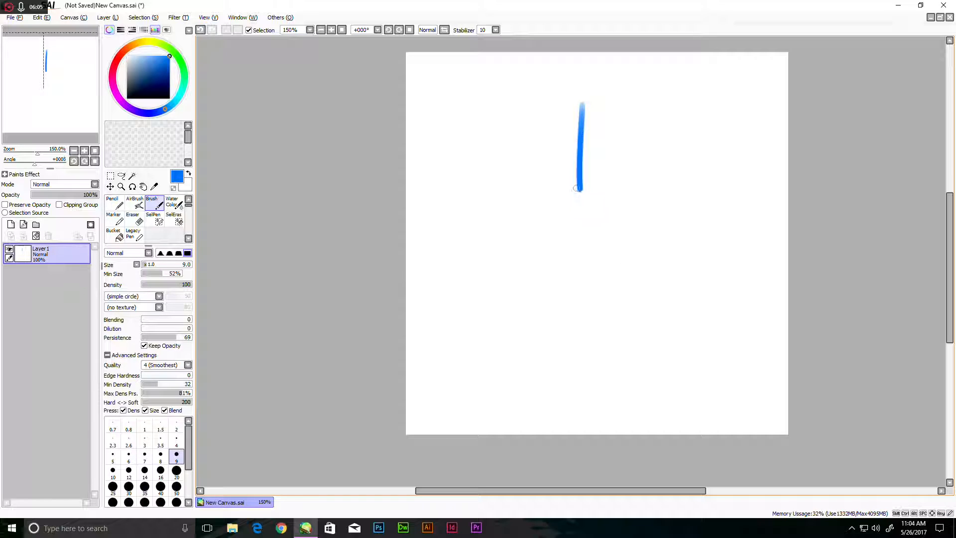
- Lower the brush Density to 51, draw a second vertical stroke beside the first and paint over its lower part to build up colour
drag(189, 288, 169, 282)
drag(599, 108, 603, 201)
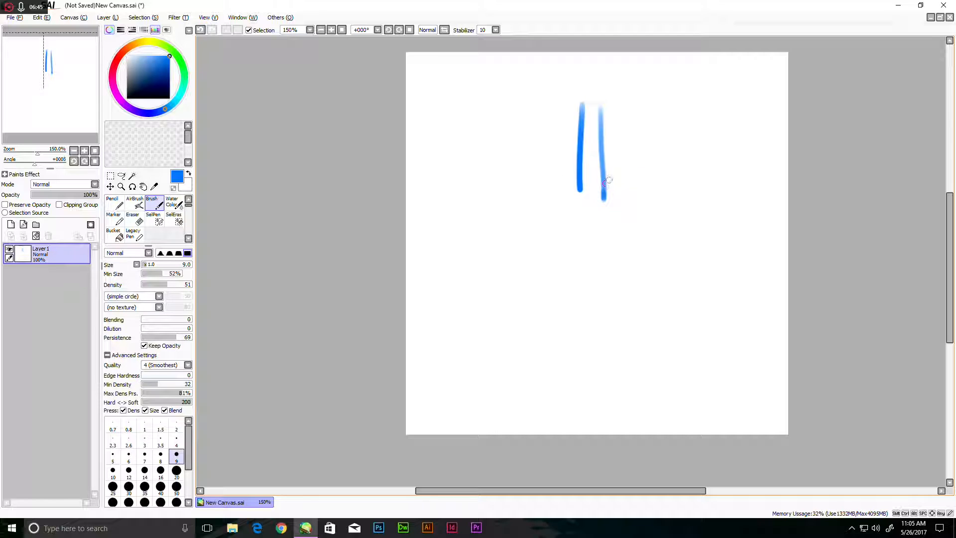
mouse_move(606, 149)
mouse_down()
mouse_move(603, 209)
mouse_move(604, 143)
mouse_up()
drag(603, 199, 609, 138)
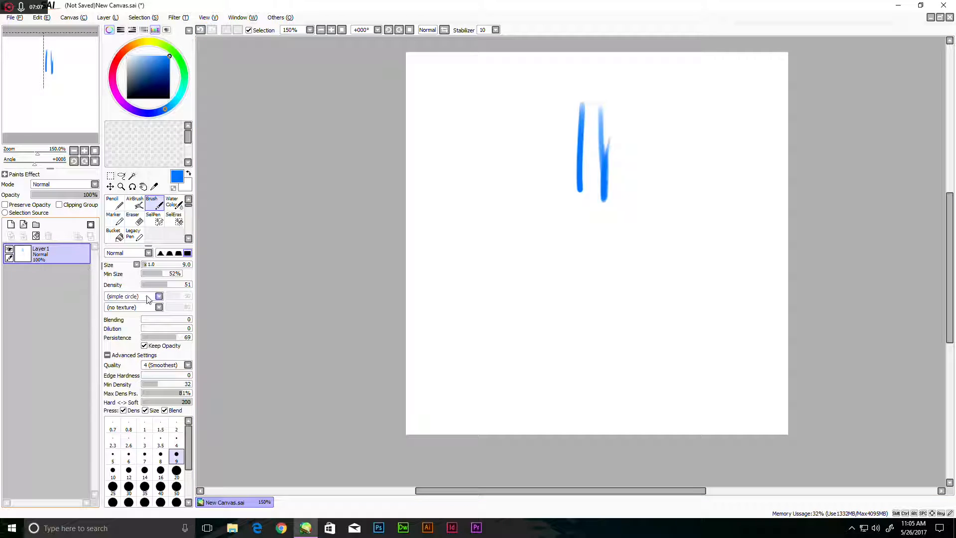
- Lower the brush Density to 9 and draw two faint vertical strokes beside the others, going over the first one again
click(165, 284)
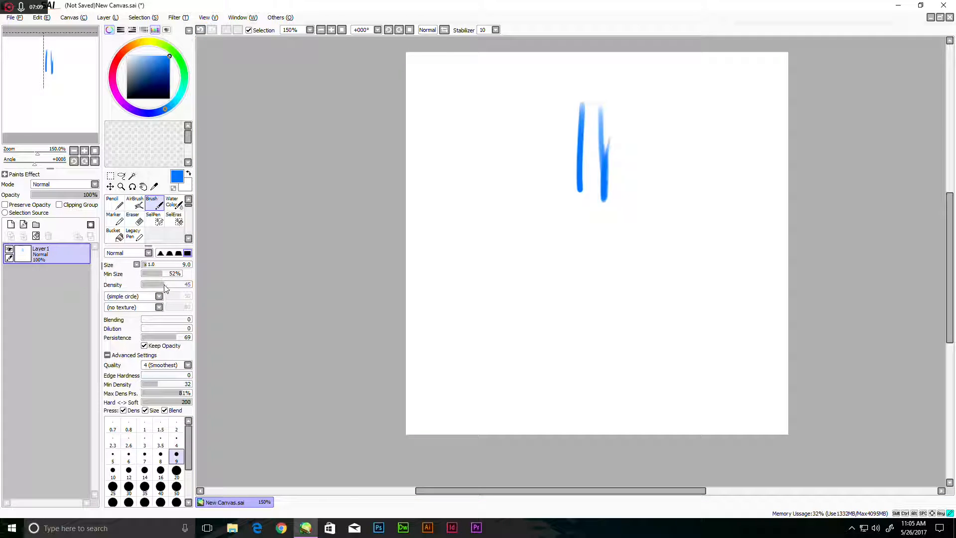
drag(167, 287, 146, 286)
drag(632, 103, 637, 208)
drag(631, 102, 636, 201)
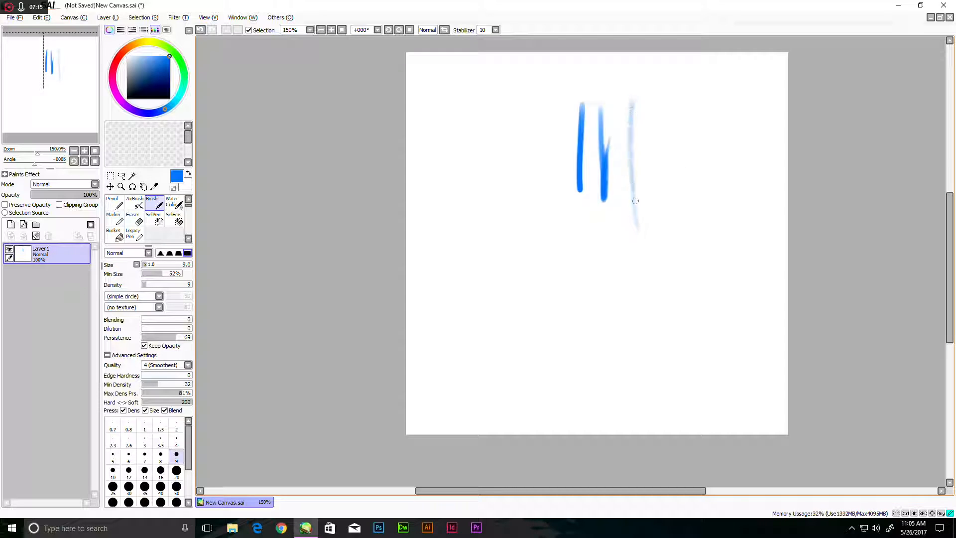
drag(648, 111, 656, 209)
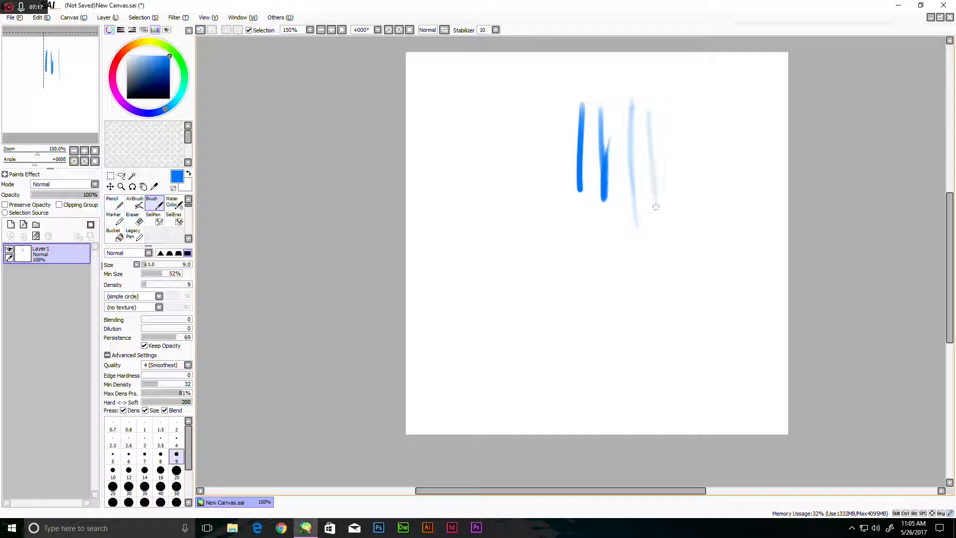
- Erase all the vertical test strokes with the Eraser and return to the Brush tool with Density at 100
key(e)
mouse_move(619, 256)
mouse_down()
mouse_move(593, 288)
mouse_move(554, 213)
mouse_up()
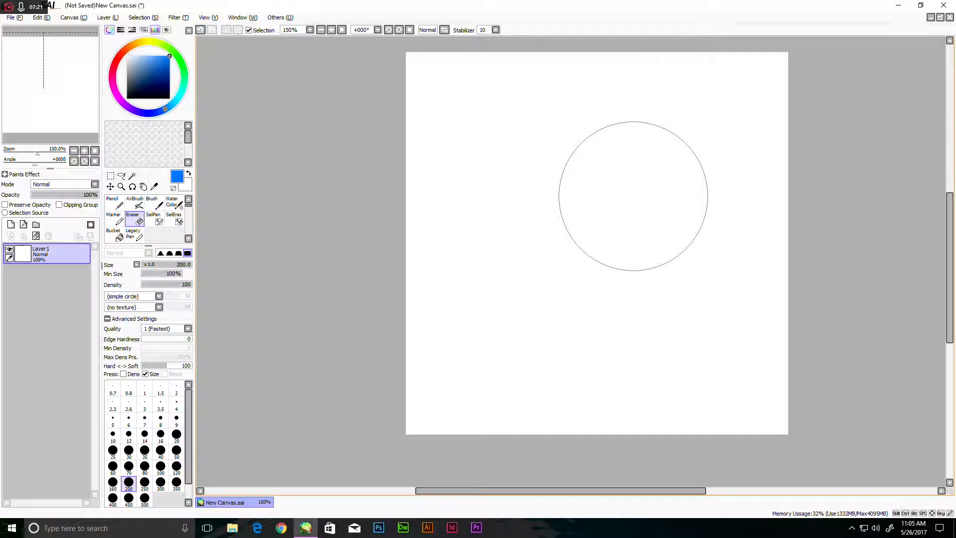
key(b)
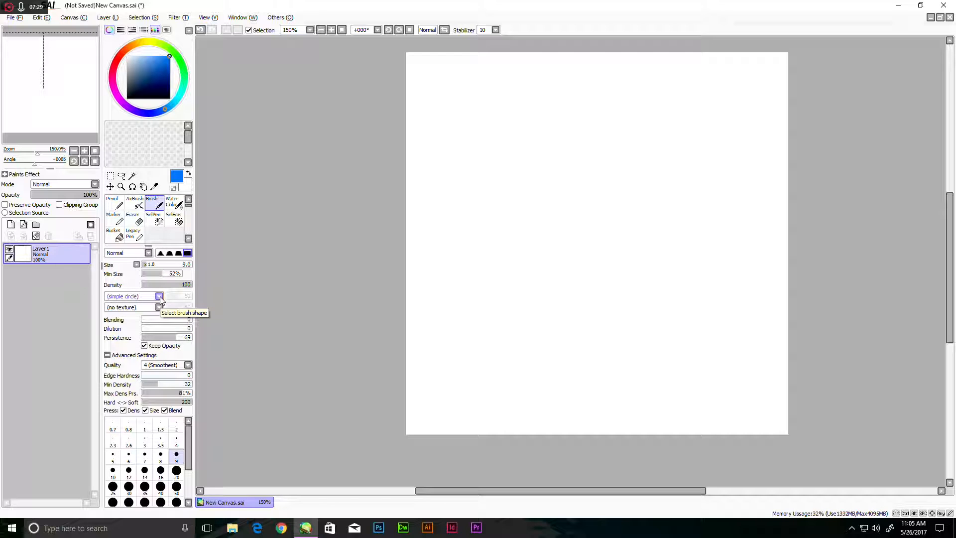
- Set the brush shape to Spread and draw a wavy blue stroke across the canvas's upper part
click(158, 296)
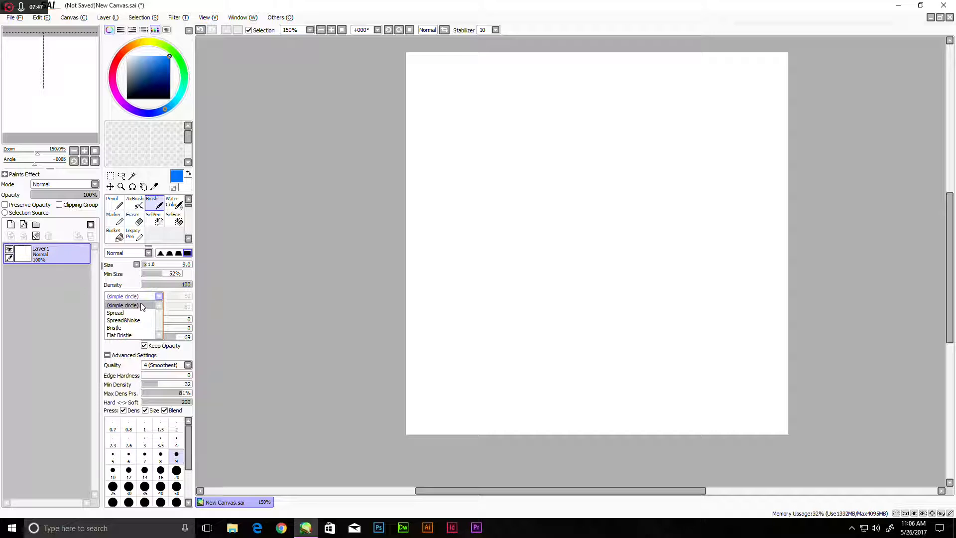
click(126, 314)
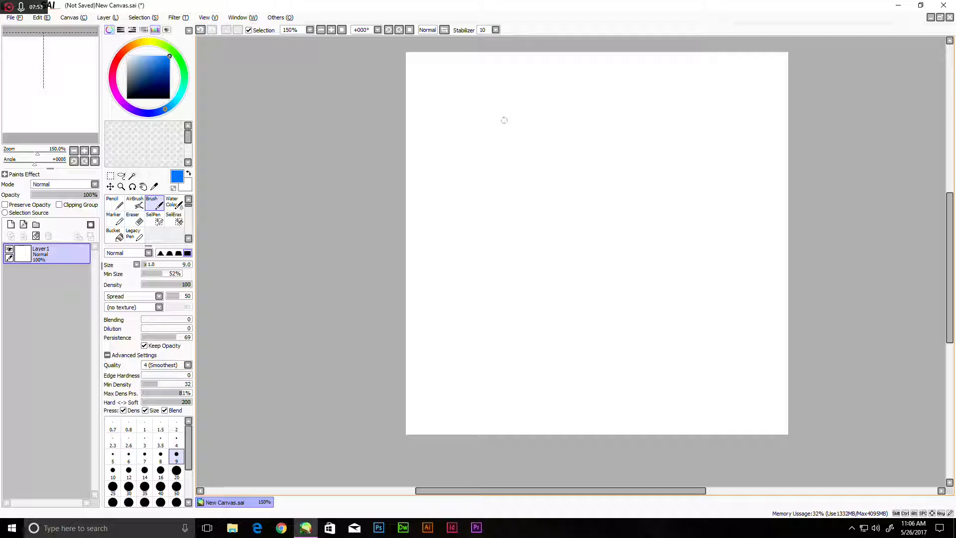
mouse_move(480, 111)
mouse_down()
mouse_move(480, 203)
mouse_move(527, 126)
mouse_move(569, 186)
mouse_move(617, 202)
mouse_up()
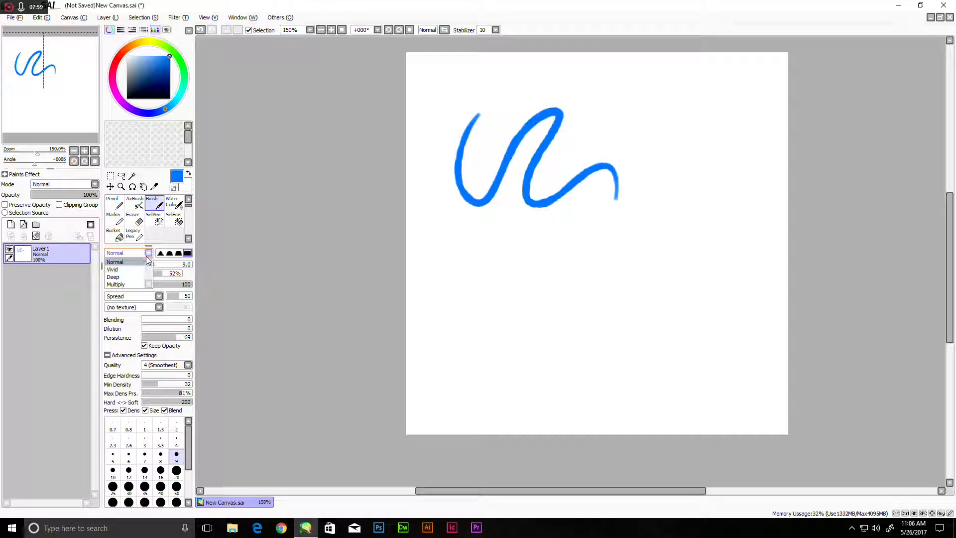
- Draw a second wavy stroke below the first with the Spread&Noise brush shape, and undo both wavy strokes
click(158, 295)
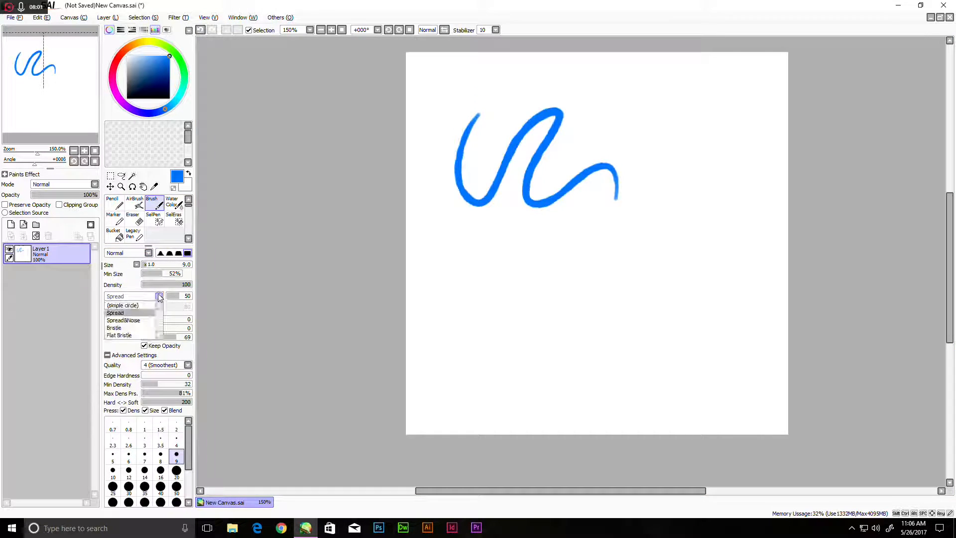
click(148, 324)
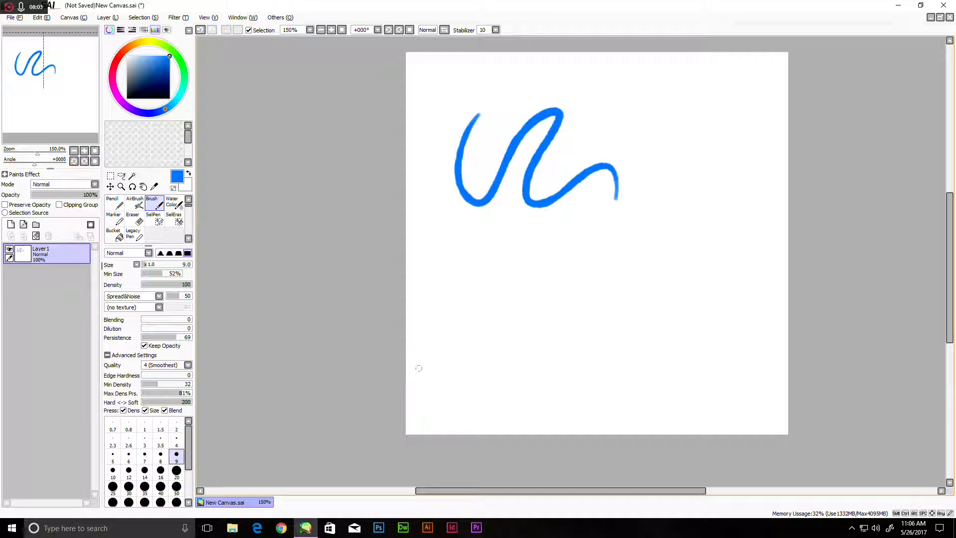
mouse_move(480, 233)
mouse_down()
mouse_move(497, 337)
mouse_move(558, 234)
mouse_move(571, 320)
mouse_move(608, 258)
mouse_up()
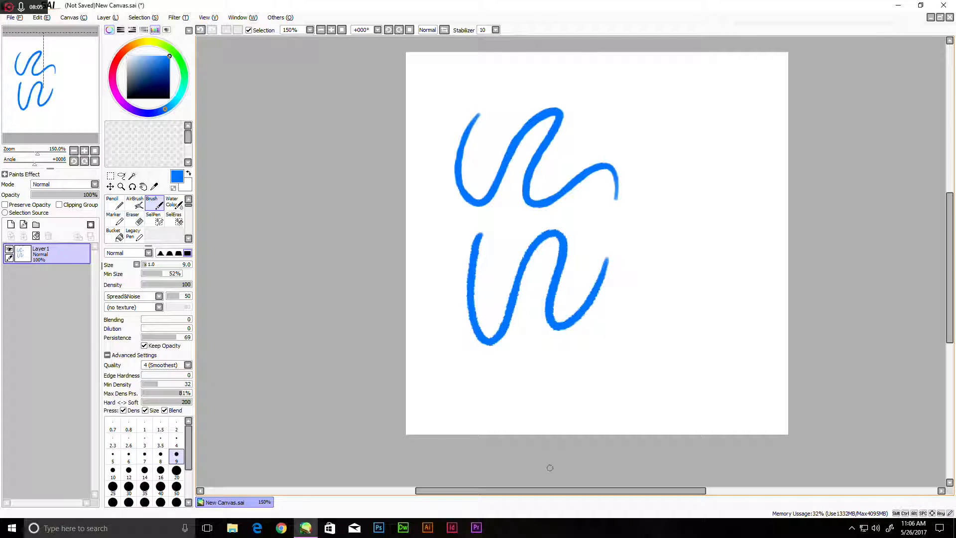
key(ctrl+z)
key(ctrl+z)
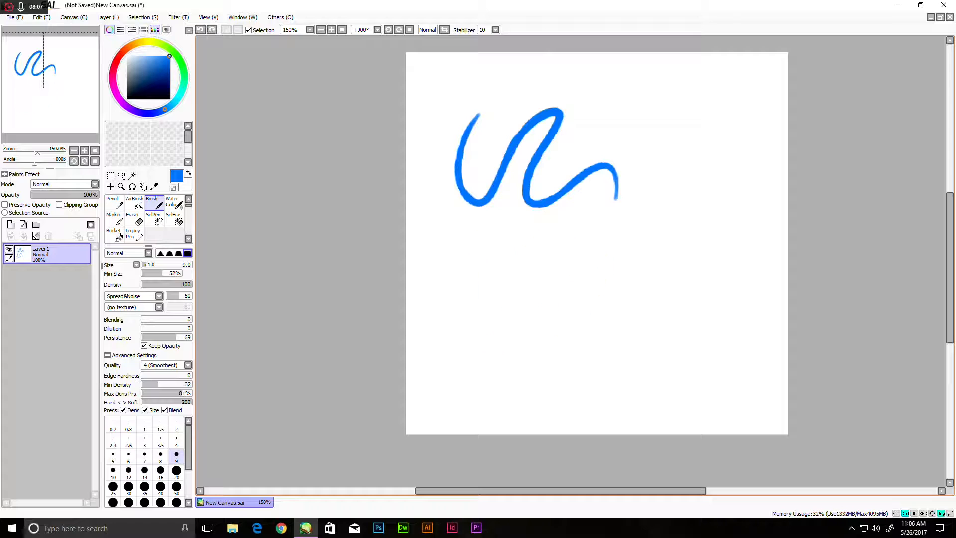
- Set the brush shape to Bristle and draw two parallel diagonal strokes, the upper at size 9 and the lower at size 20
click(158, 296)
click(142, 327)
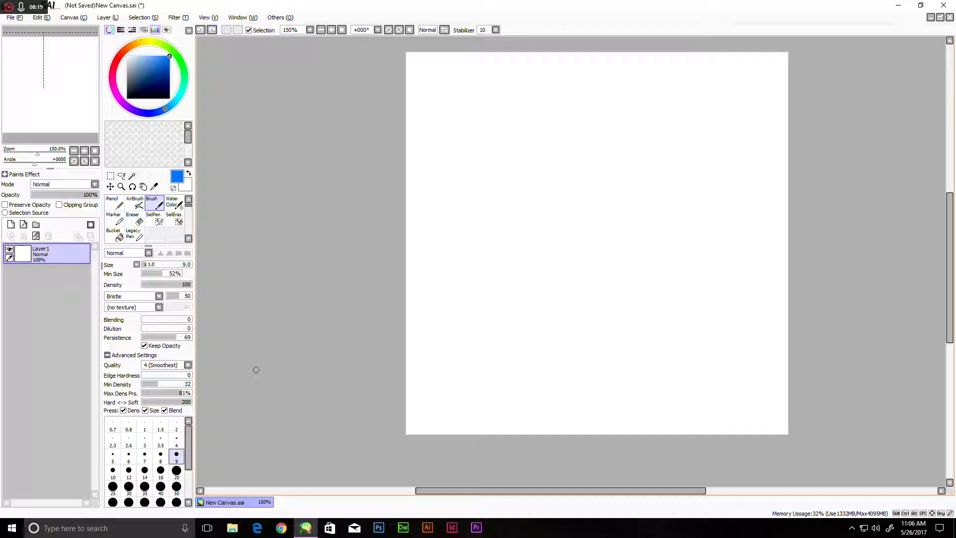
click(158, 296)
click(160, 299)
drag(640, 153, 501, 271)
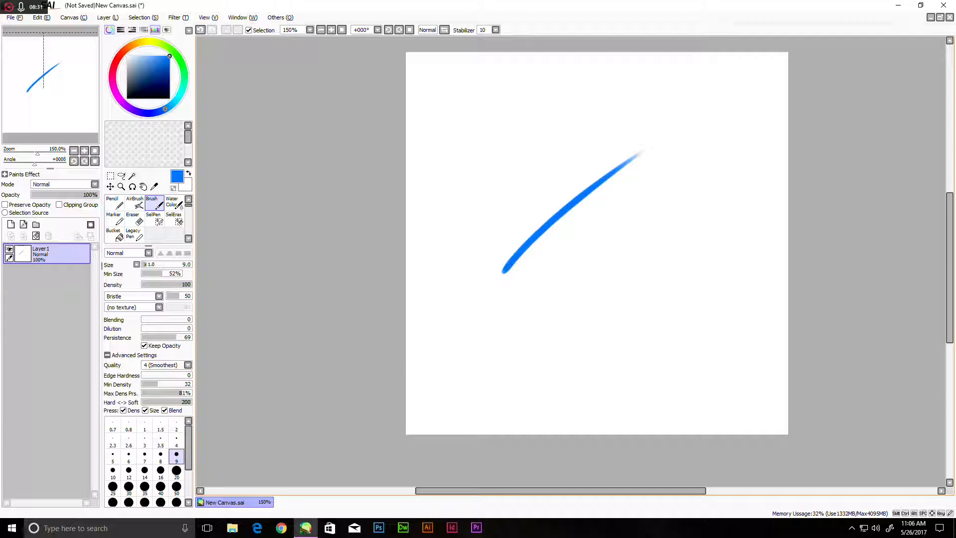
click(176, 469)
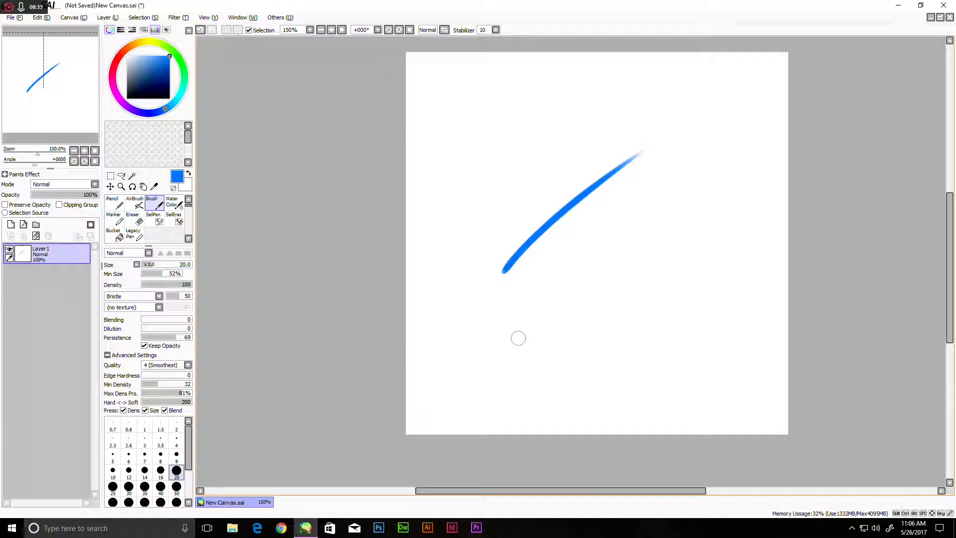
drag(500, 334, 626, 213)
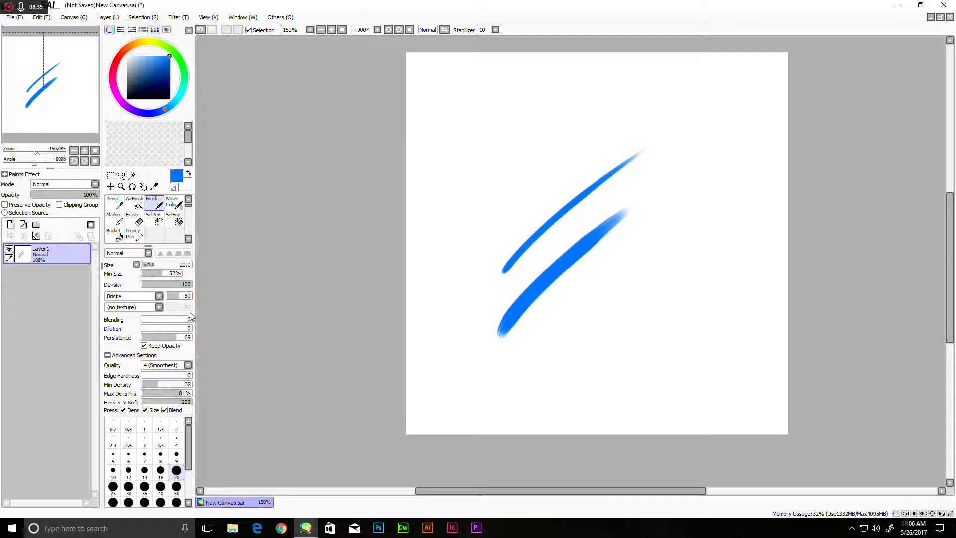
- Switch the brush shape to Flat Bristle and draw a diagonal stroke above the other two
click(158, 296)
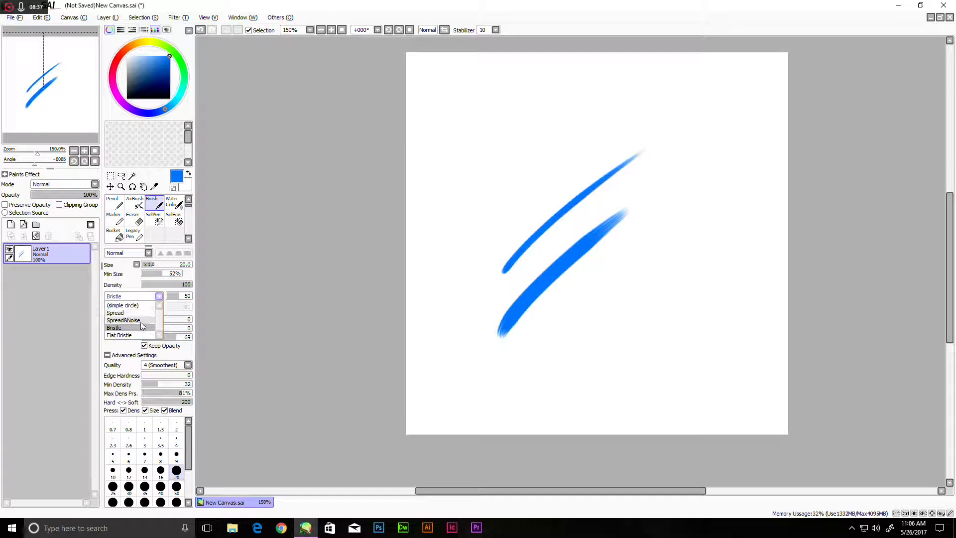
click(137, 336)
drag(487, 219, 633, 99)
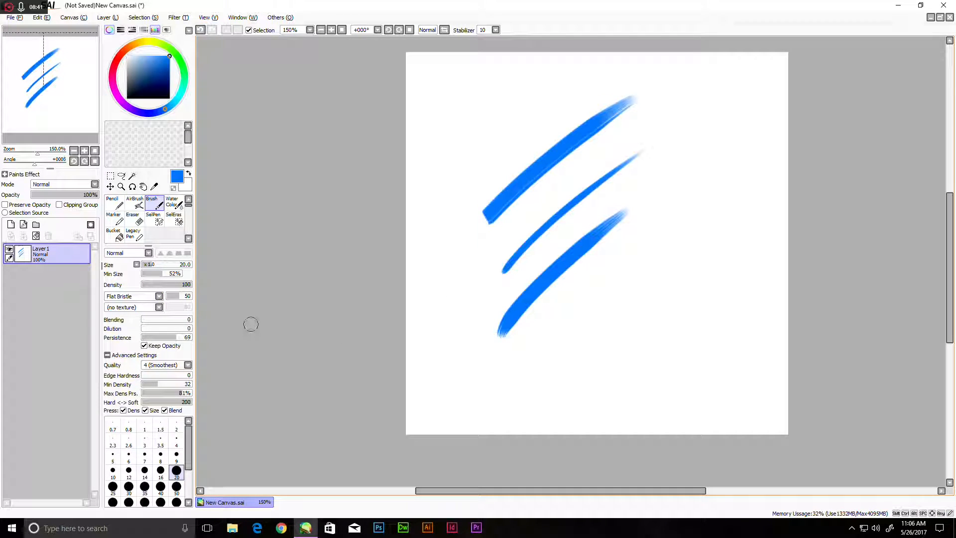
- Undo the three diagonal strokes and reset the brush shape to simple circle
key(ctrl+z)
key(ctrl+z)
key(ctrl+z)
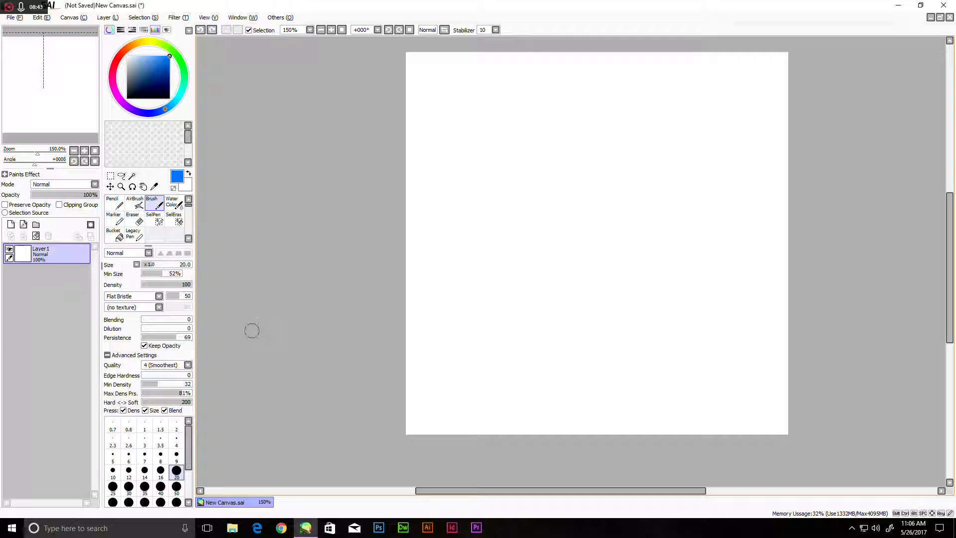
click(158, 295)
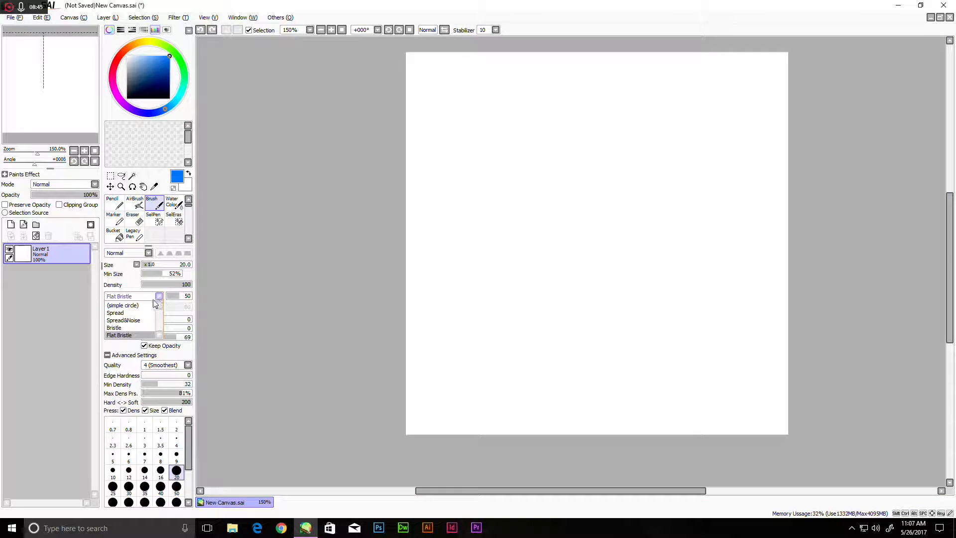
click(148, 305)
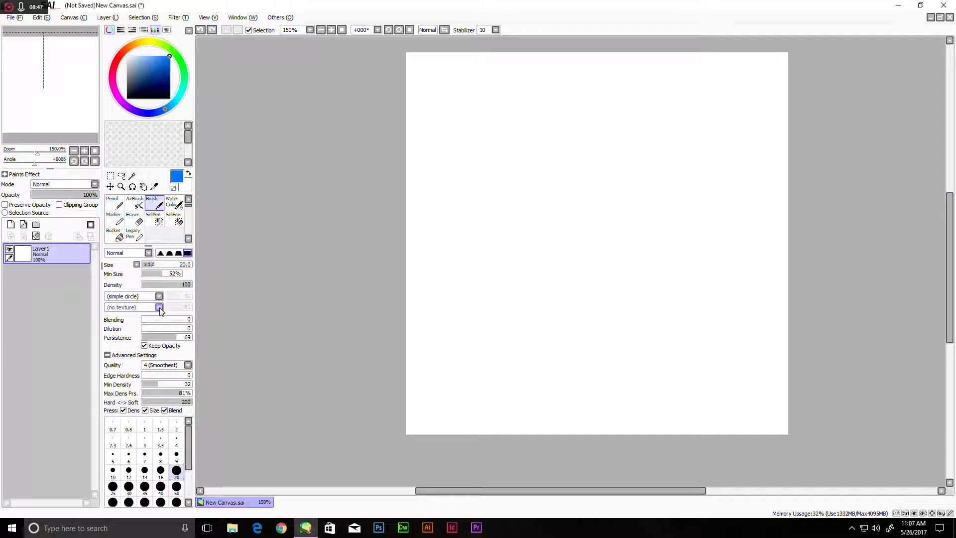
- Apply the (paper textures) option to the brush, draw a curvy test stroke and undo it
click(158, 307)
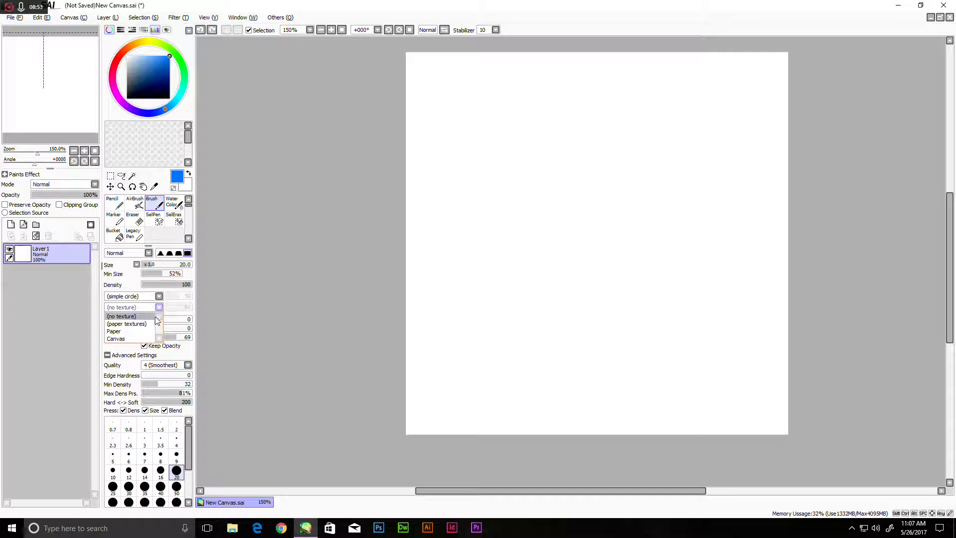
click(120, 323)
mouse_move(482, 173)
mouse_down()
mouse_move(465, 190)
mouse_move(553, 241)
mouse_move(594, 217)
mouse_up()
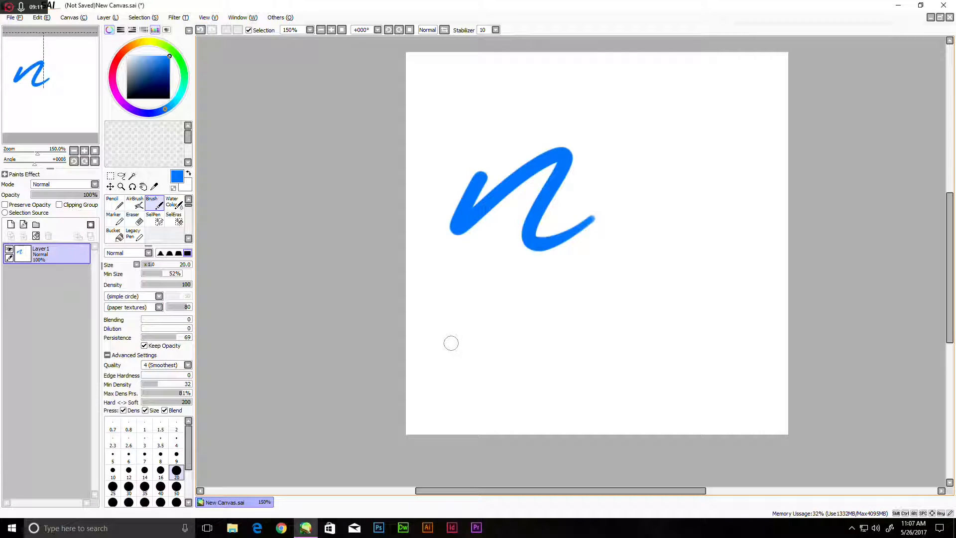
key(ctrl+z)
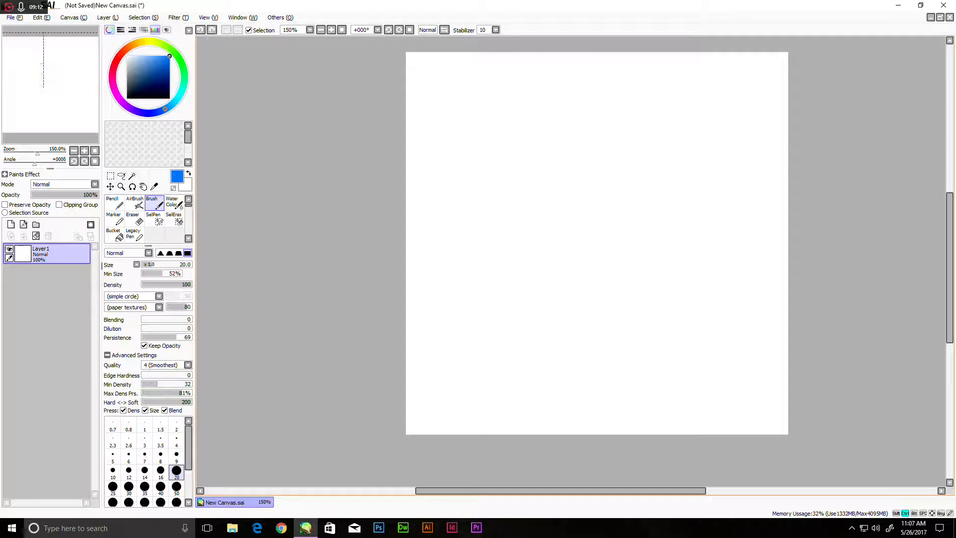
- Switch the brush texture to Paper, draw a wavy test stroke near the canvas's upper middle and undo it
click(159, 307)
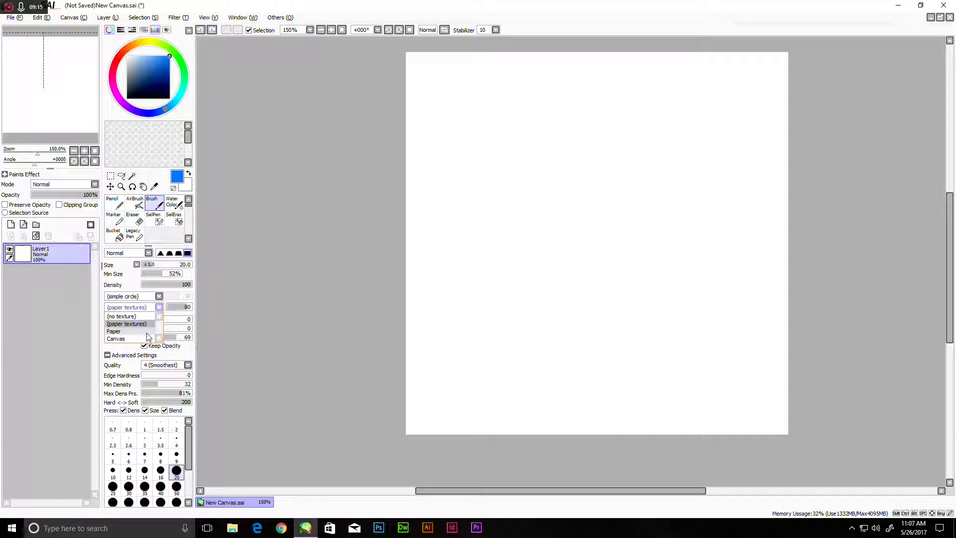
click(146, 331)
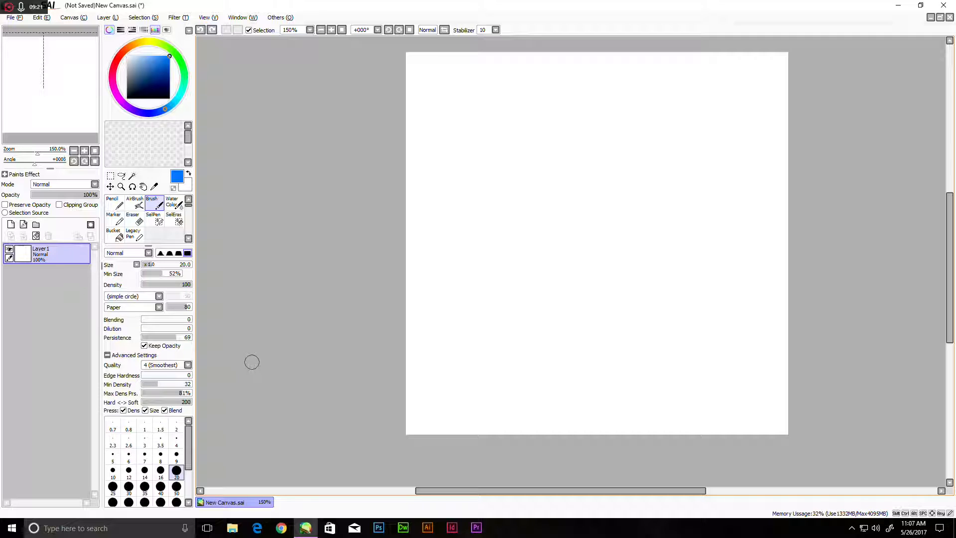
mouse_move(533, 148)
mouse_down()
mouse_move(533, 213)
mouse_move(637, 211)
mouse_up()
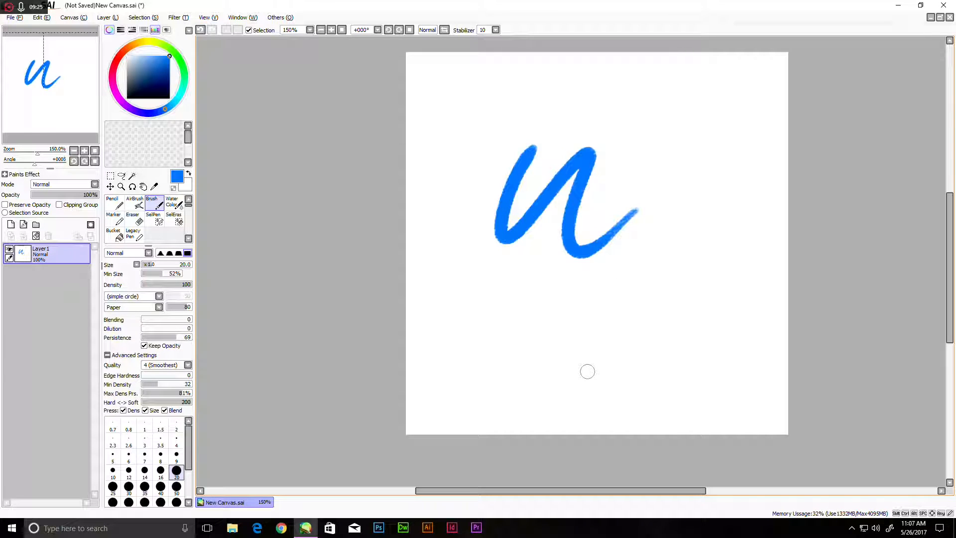
key(ctrl+z)
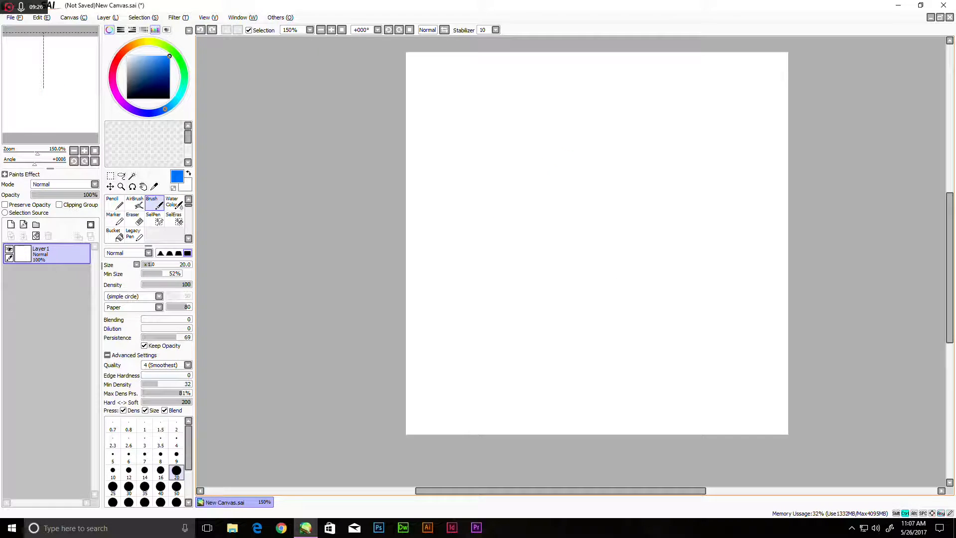
- Switch the brush texture to Canvas, draw a short curved test stroke and undo it
click(158, 308)
click(116, 339)
mouse_move(499, 143)
mouse_down()
mouse_move(557, 141)
mouse_move(575, 169)
mouse_up()
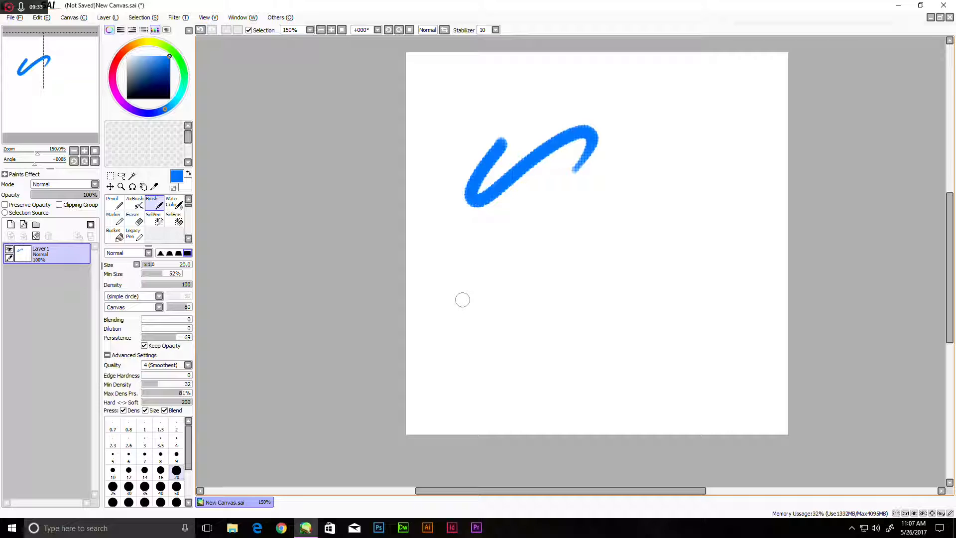
key(ctrl+z)
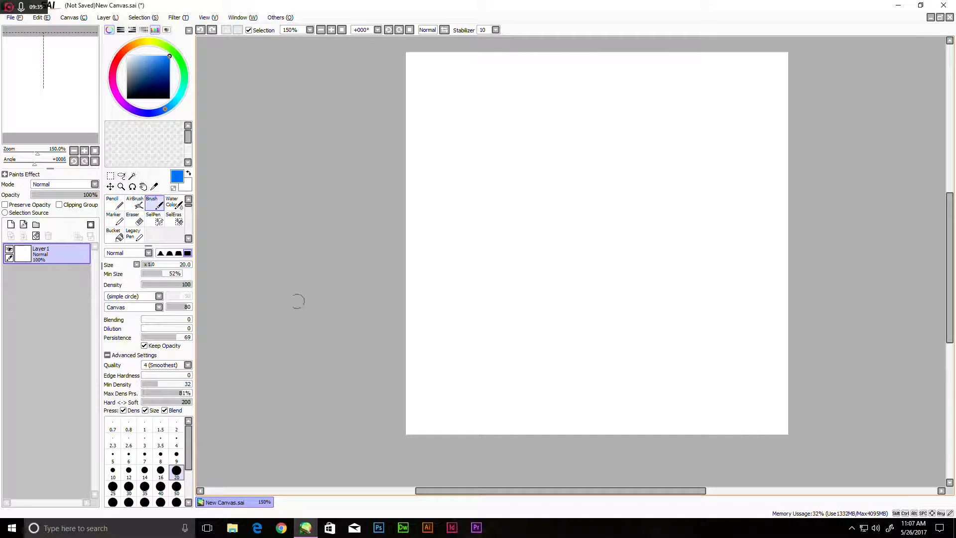
- Remove the brush texture and paint a solid blue circle in the canvas's upper middle
click(158, 307)
click(146, 315)
mouse_move(563, 133)
mouse_down()
mouse_move(534, 172)
mouse_move(592, 127)
mouse_move(571, 133)
mouse_move(554, 181)
mouse_move(590, 150)
mouse_move(573, 149)
mouse_move(599, 168)
mouse_move(596, 156)
mouse_up()
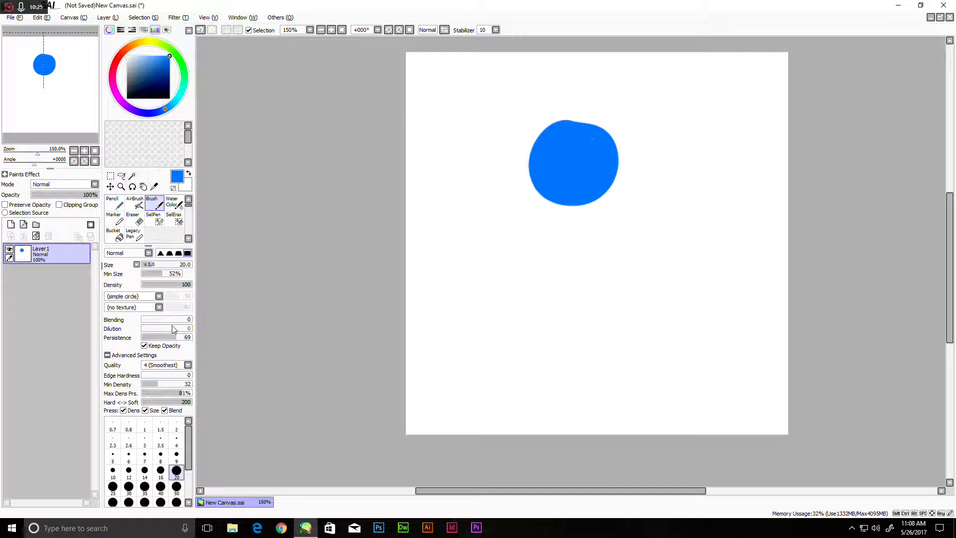
- Set the brush's Blending to 59 and change the paint colour to a medium-dark green
drag(146, 321, 171, 324)
drag(165, 108, 181, 90)
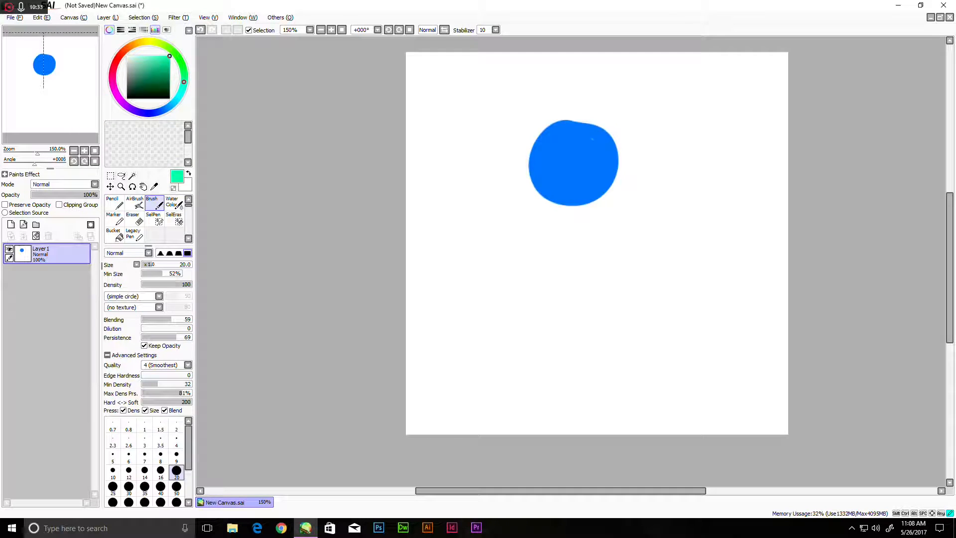
drag(169, 56, 169, 74)
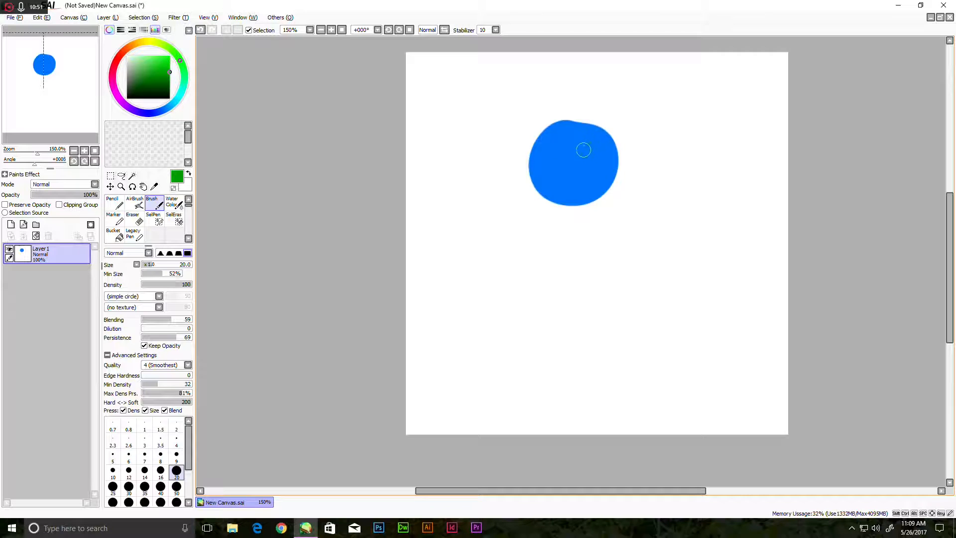
- Paint four overlapping green strokes between the blue circle and the canvas's upper right to blend the two colours
drag(583, 154, 664, 81)
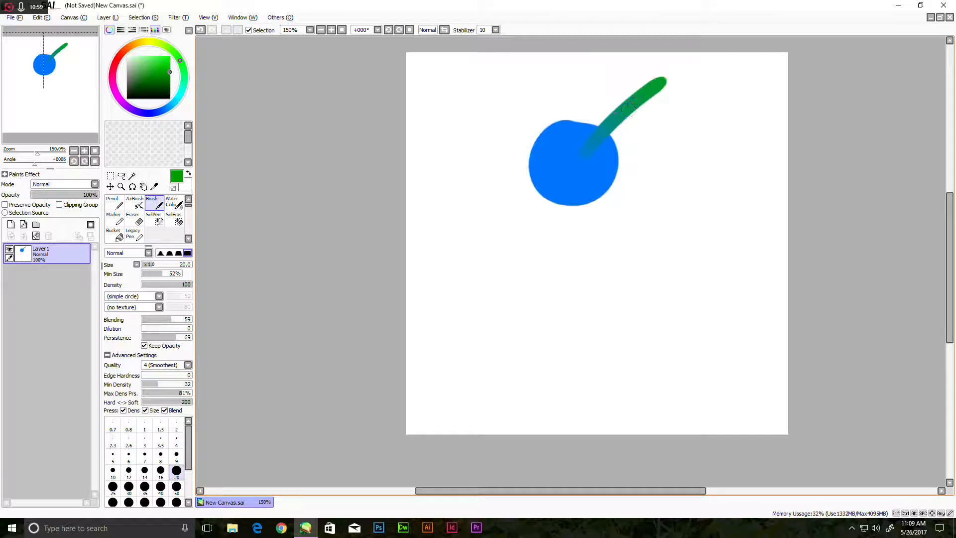
drag(664, 57, 584, 144)
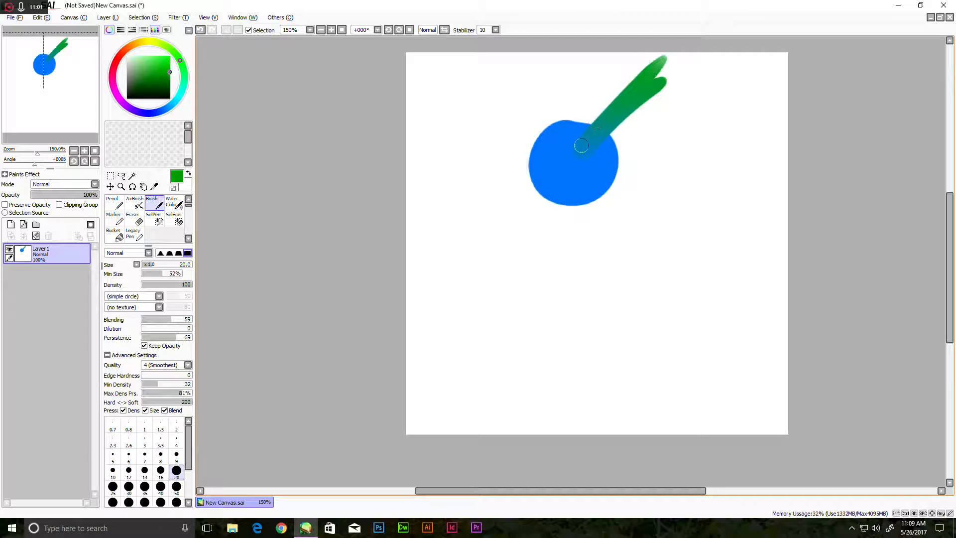
drag(652, 59, 576, 131)
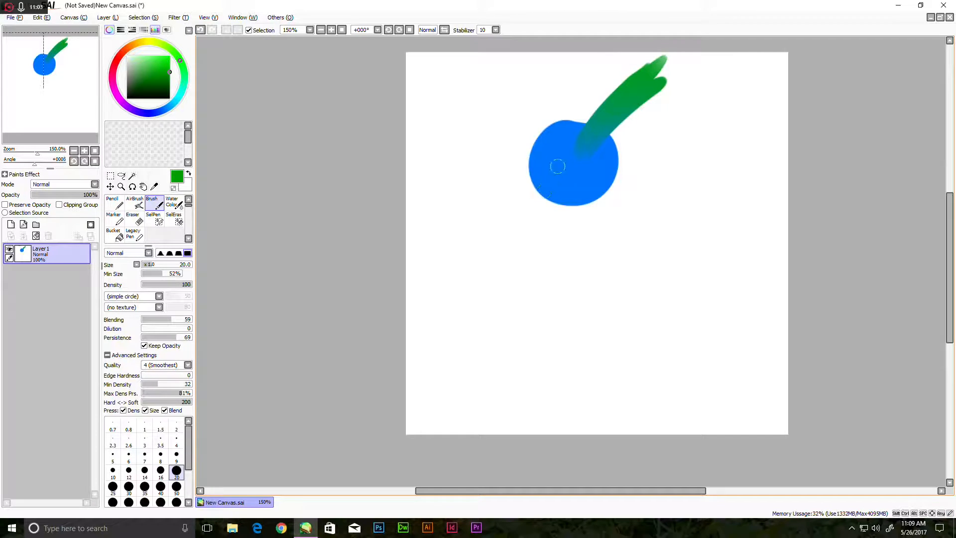
drag(625, 75, 577, 117)
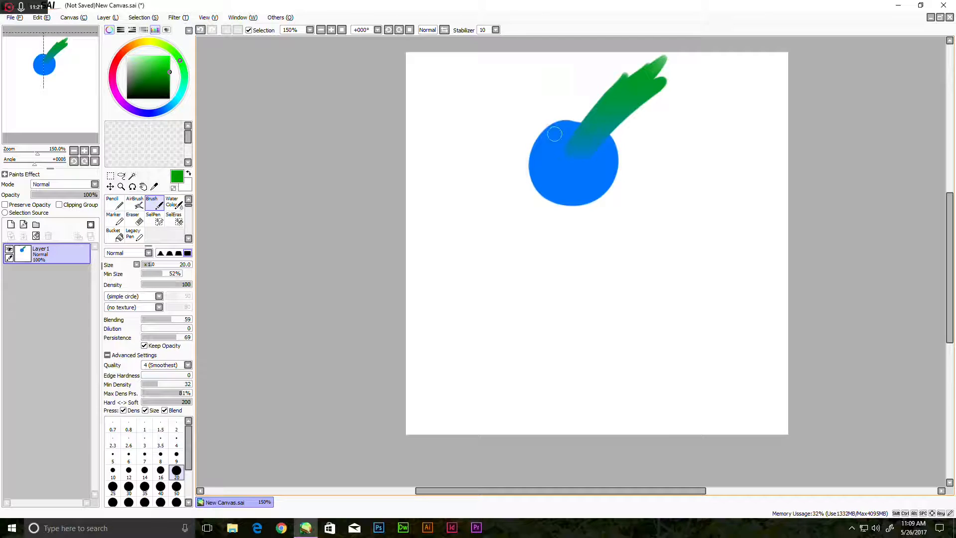
- Undo the green strokes painted on top of the first green stroke
key(ctrl+z)
key(ctrl+z)
key(ctrl+z)
key(ctrl+z)
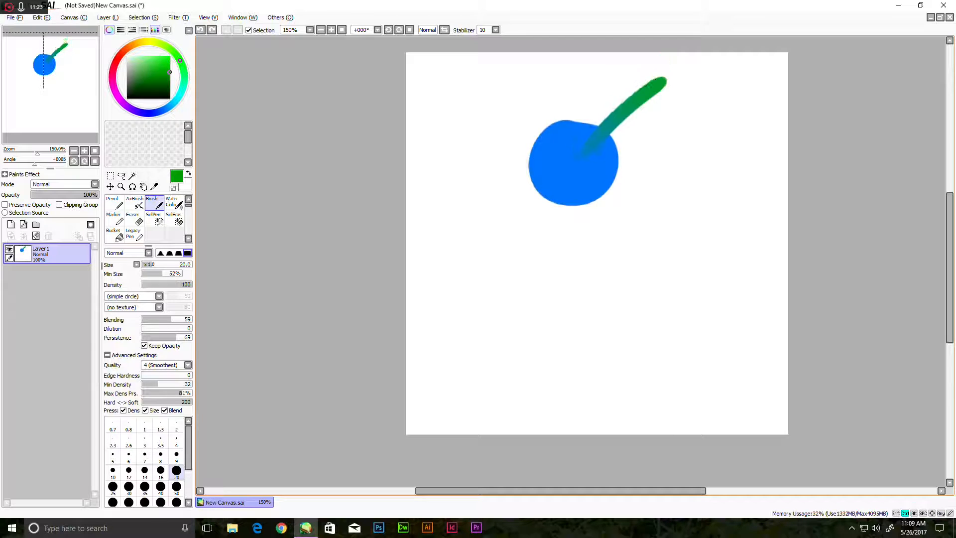
- Undo the green stroke and the blue circle to empty the canvas, and set the brush's Blending to 0
key(ctrl+z)
key(ctrl+z)
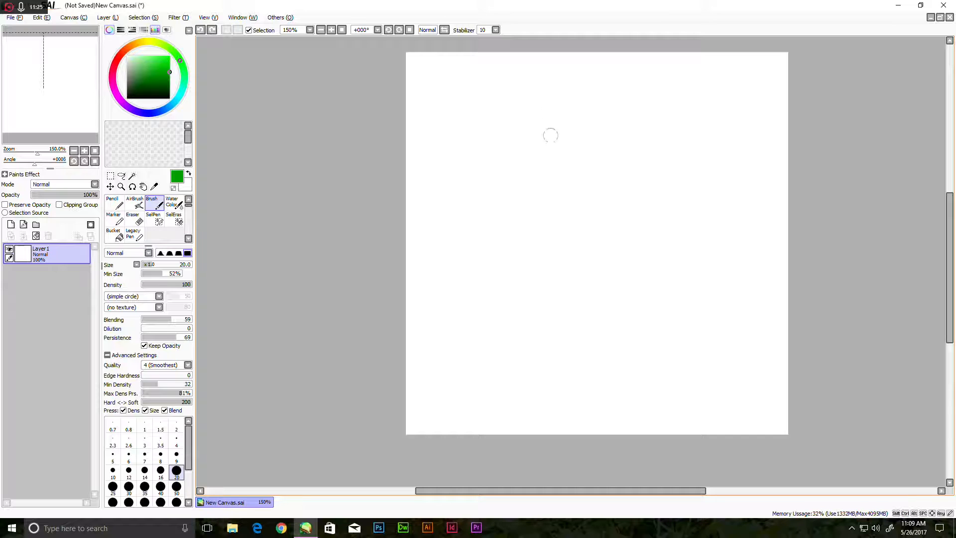
drag(170, 322, 135, 322)
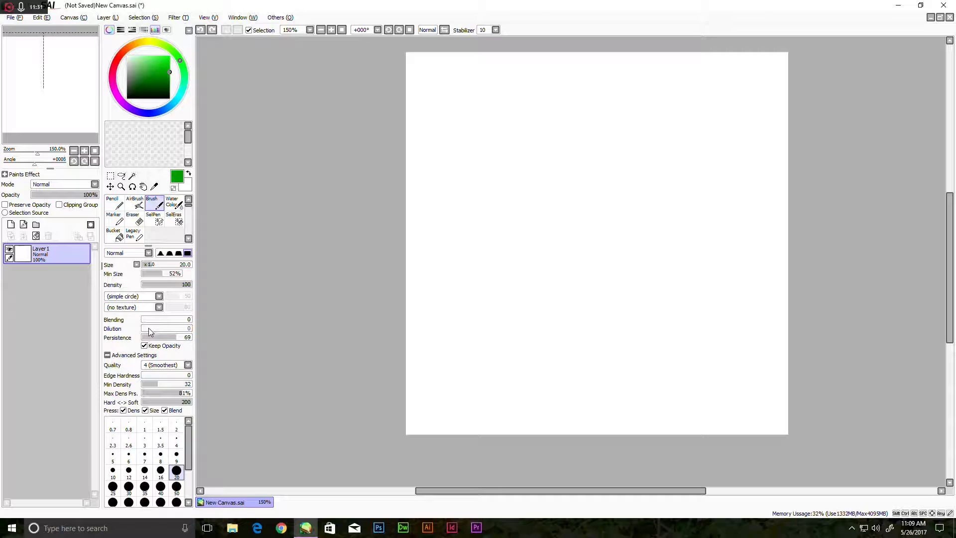
- Test a brush Dilution of 47 with one long diagonal green stroke across the canvas, and undo that stroke
drag(150, 327, 165, 330)
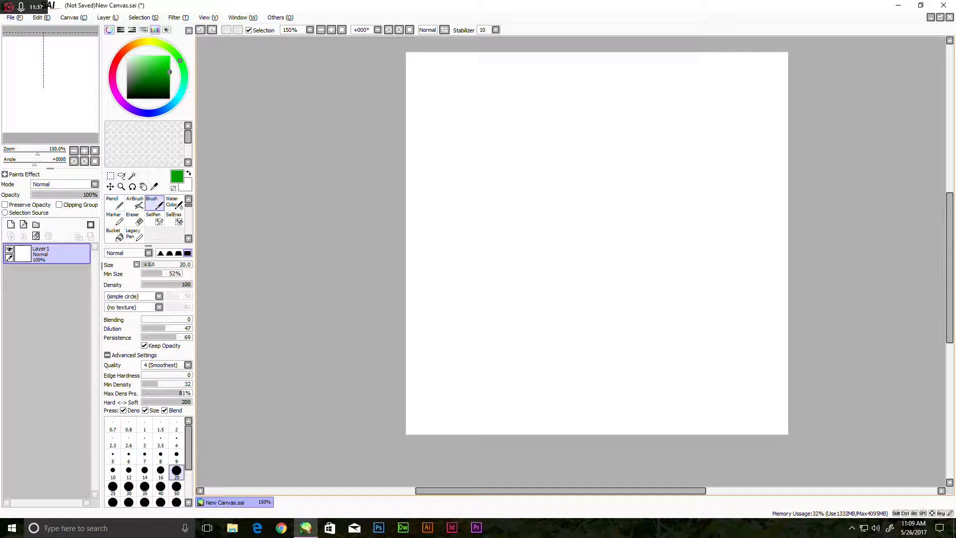
drag(507, 346, 670, 122)
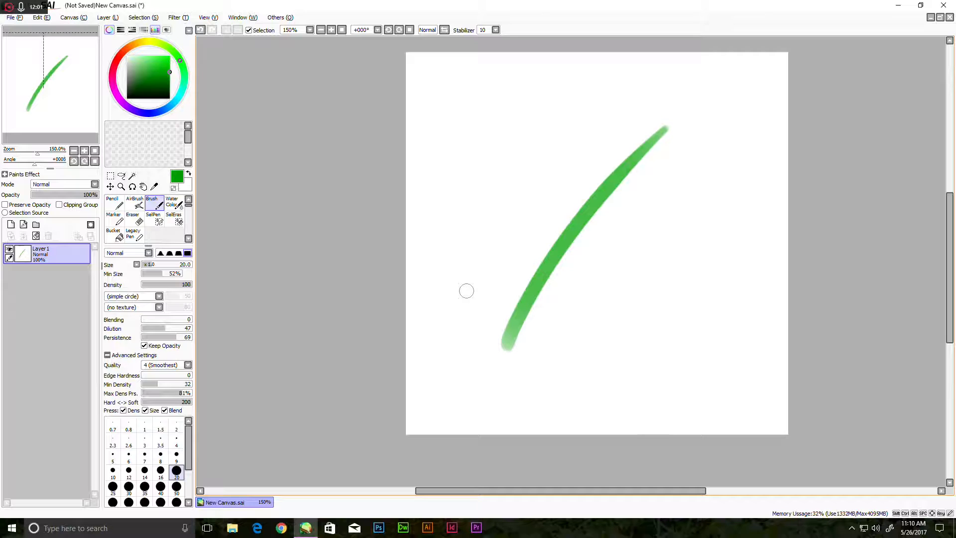
key(ctrl+z)
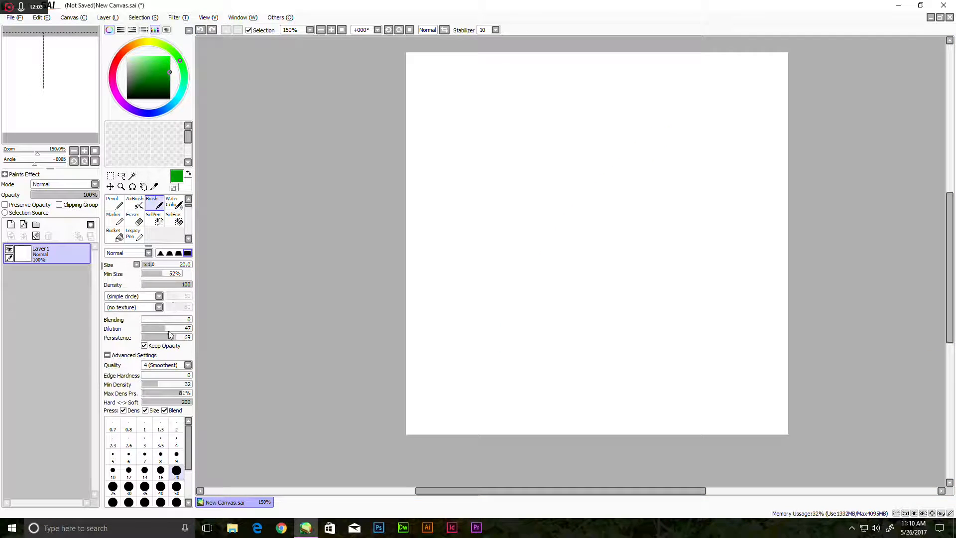
- Reset the brush's Dilution to 0 and look through its Quality options, keeping 4 (Smoothest)
drag(168, 330, 143, 330)
click(188, 366)
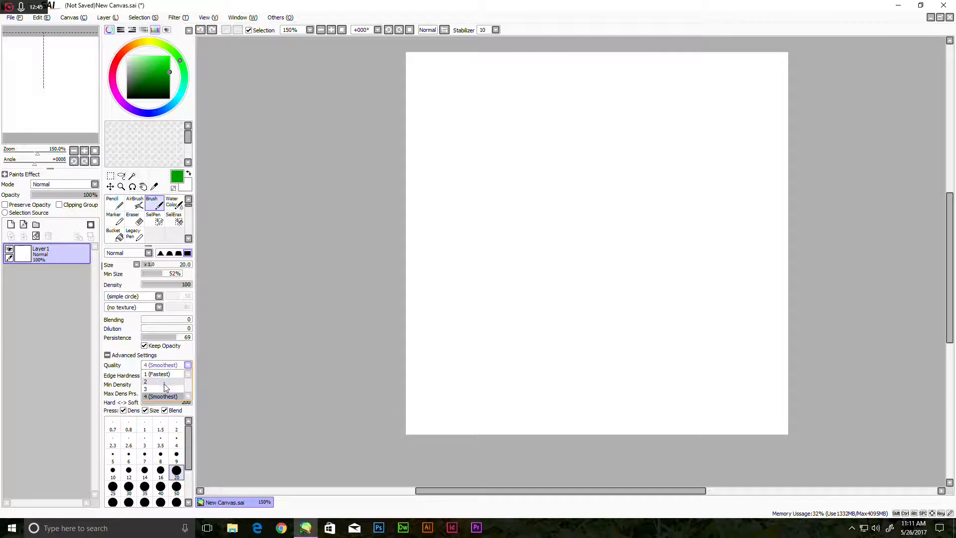
click(195, 362)
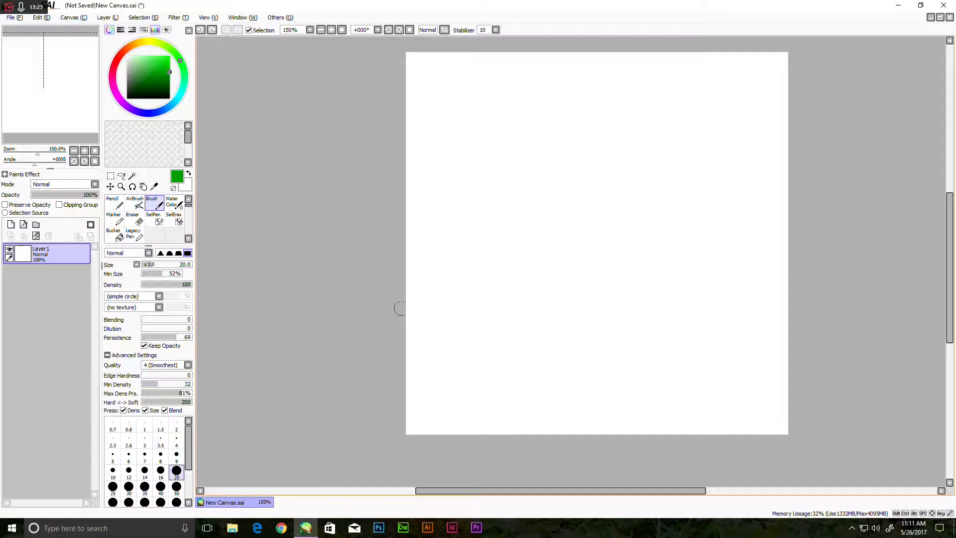
- Paint a short curved green stroke in the lower left part of the canvas and undo it
drag(523, 372, 555, 254)
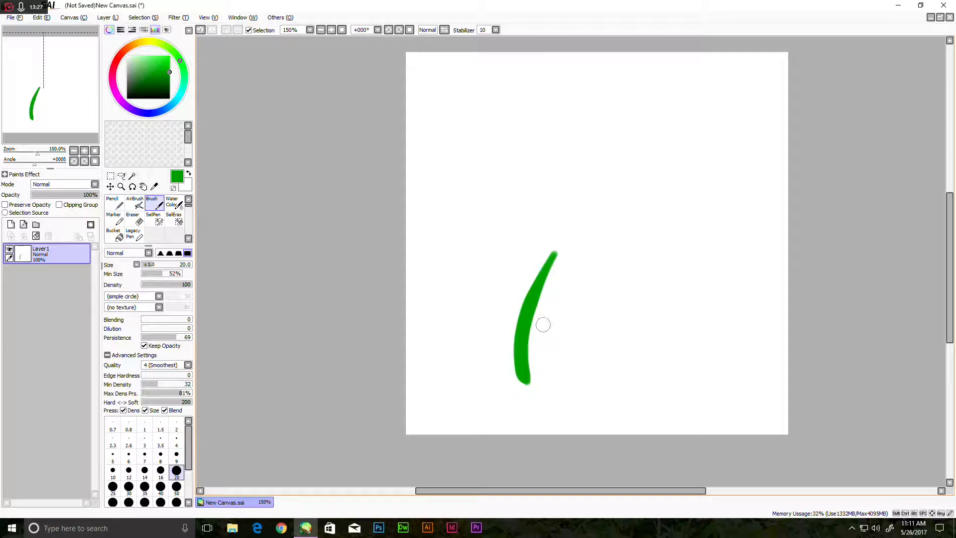
key(ctrl+z)
key(ctrl+z)
key(ctrl+z)
key(ctrl+z)
key(ctrl+z)
key(ctrl+z)
key(ctrl+z)
key(ctrl+z)
key(ctrl+z)
key(ctrl+z)
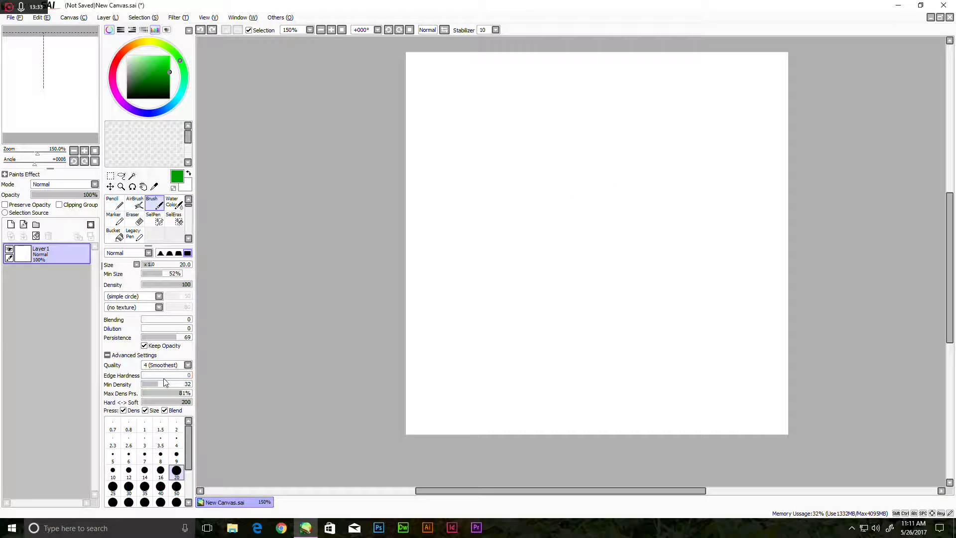
- Set the brush size to 9 and paint three long curved diagonal strokes across the middle of the canvas
click(176, 455)
drag(486, 330, 626, 137)
drag(507, 370, 652, 178)
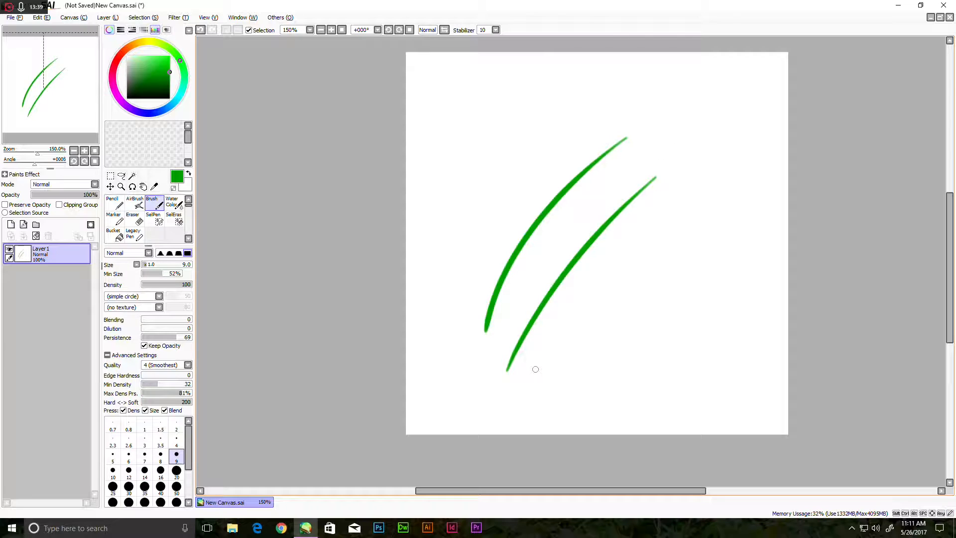
mouse_move(565, 408)
mouse_down()
mouse_move(576, 371)
mouse_move(676, 271)
mouse_up()
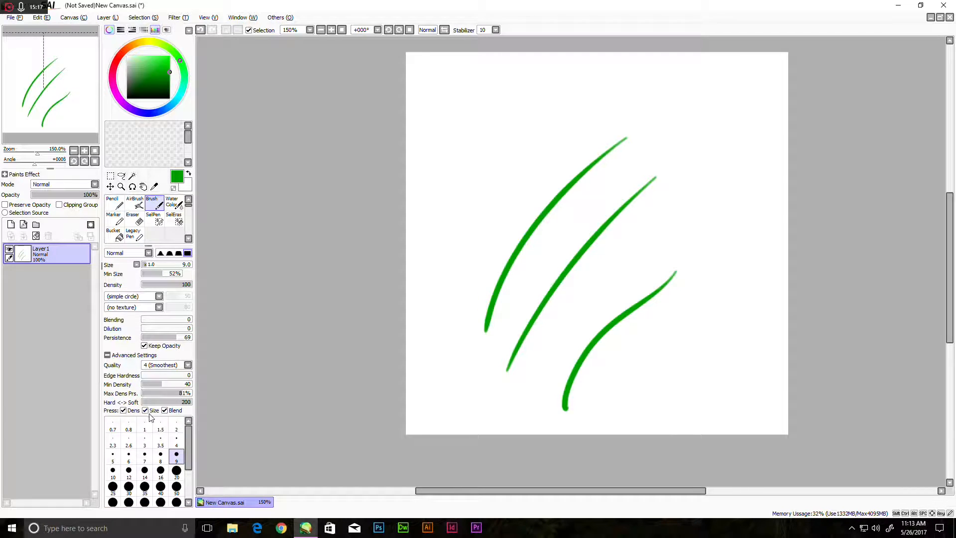
- Turn the brush's pressure options for density and size off and back on, one after the other
click(123, 410)
click(123, 411)
click(145, 410)
click(145, 411)
- Look through the brush size presets up to 500 and return to the smallest sizes
mouse_move(189, 429)
mouse_down()
mouse_move(191, 470)
mouse_move(191, 433)
mouse_up()
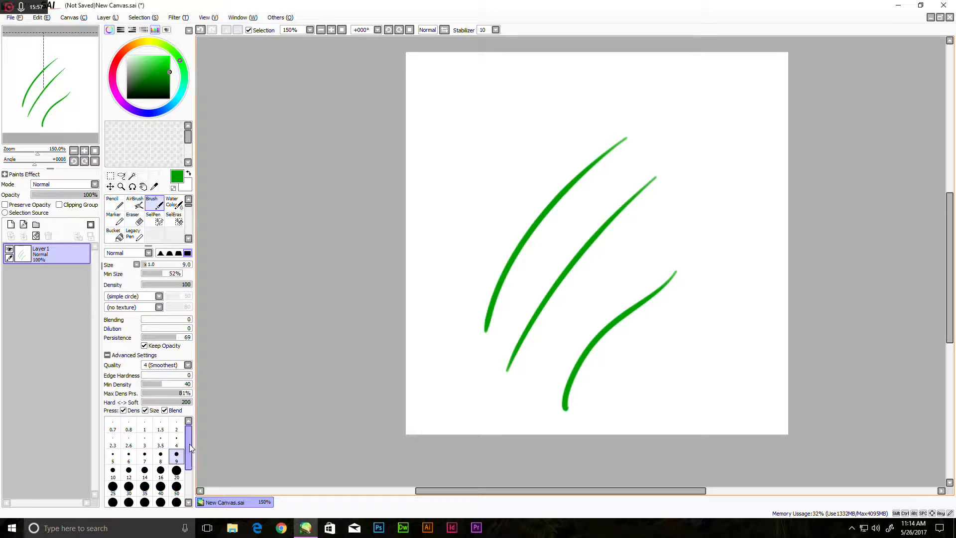
drag(189, 434, 188, 464)
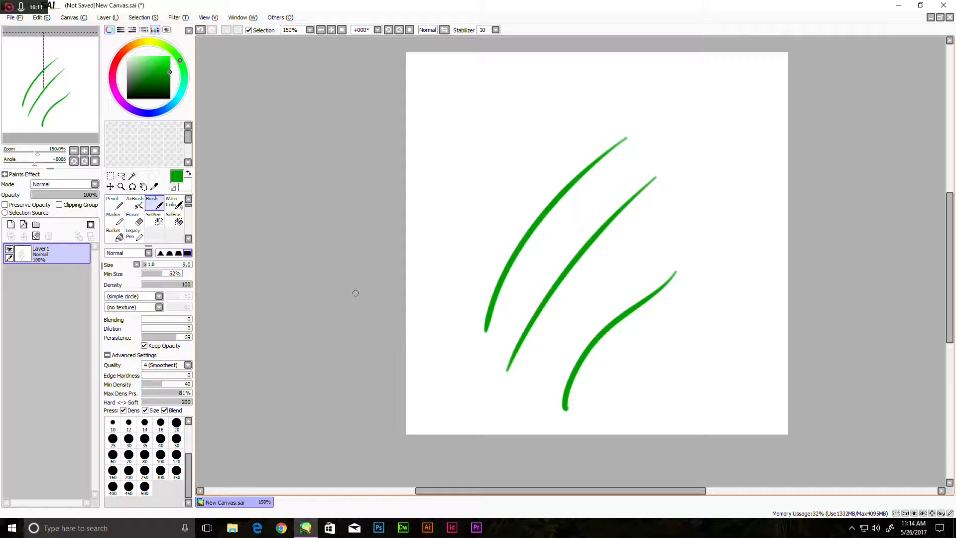
drag(190, 460, 189, 430)
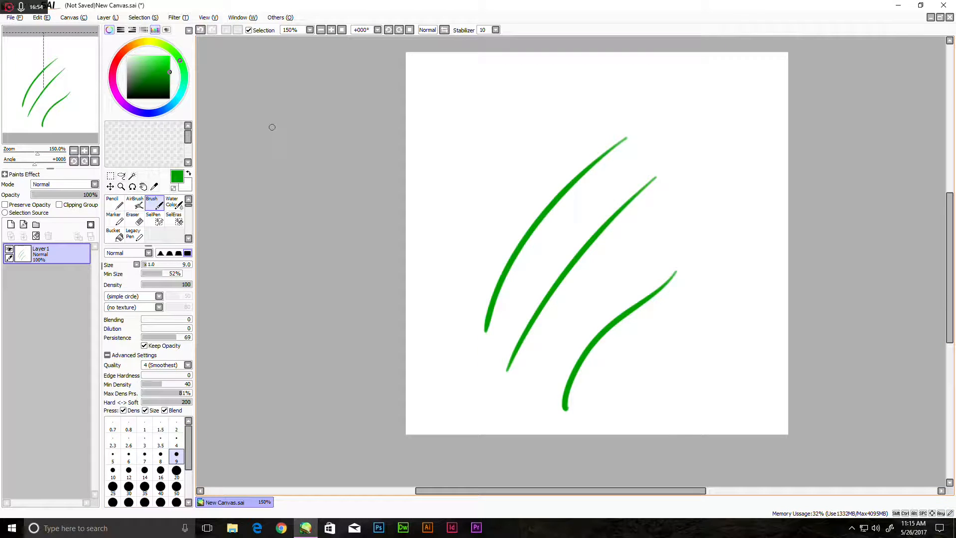
- Undo the lowest wavy green stroke and restore it with redo
click(200, 30)
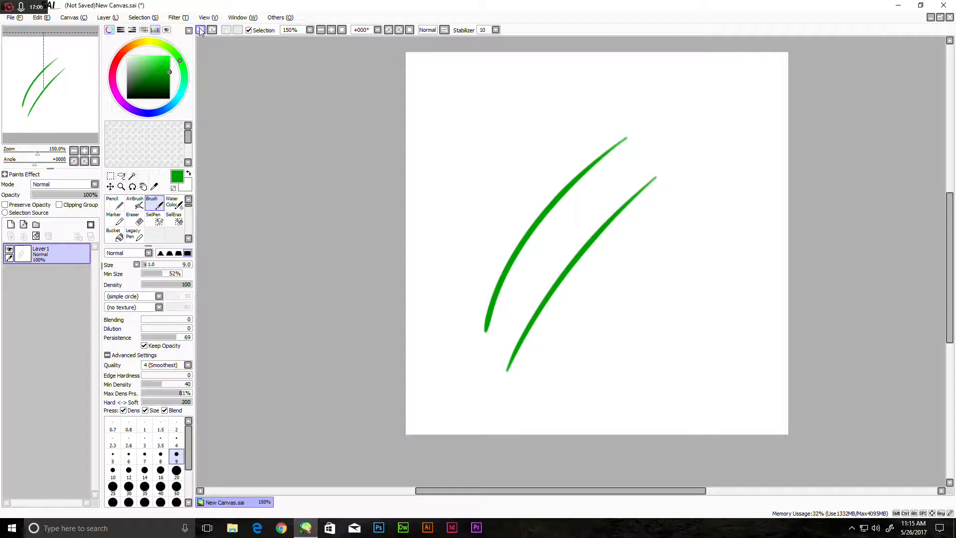
click(212, 30)
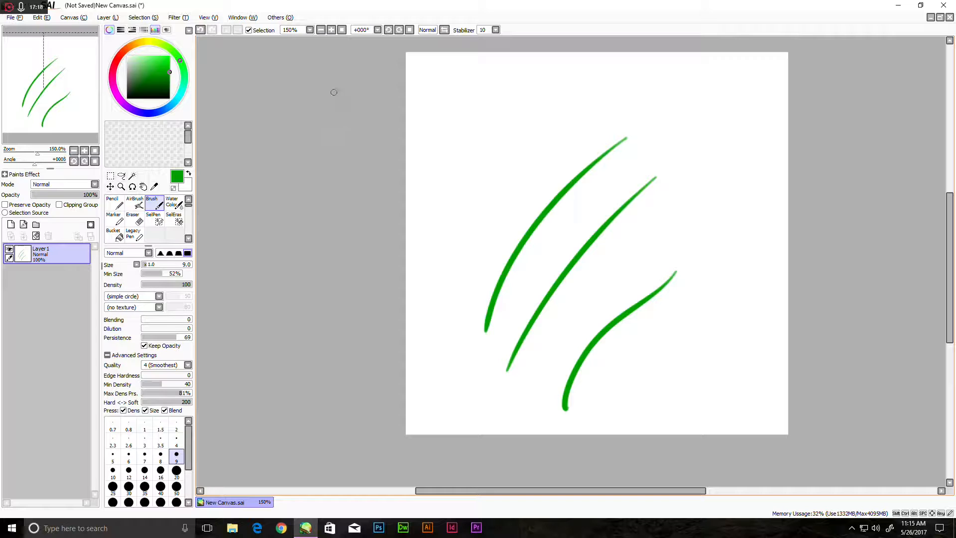
- Review the zoom and rotation presets for the canvas view and toggle its horizontal flip on and off
click(309, 30)
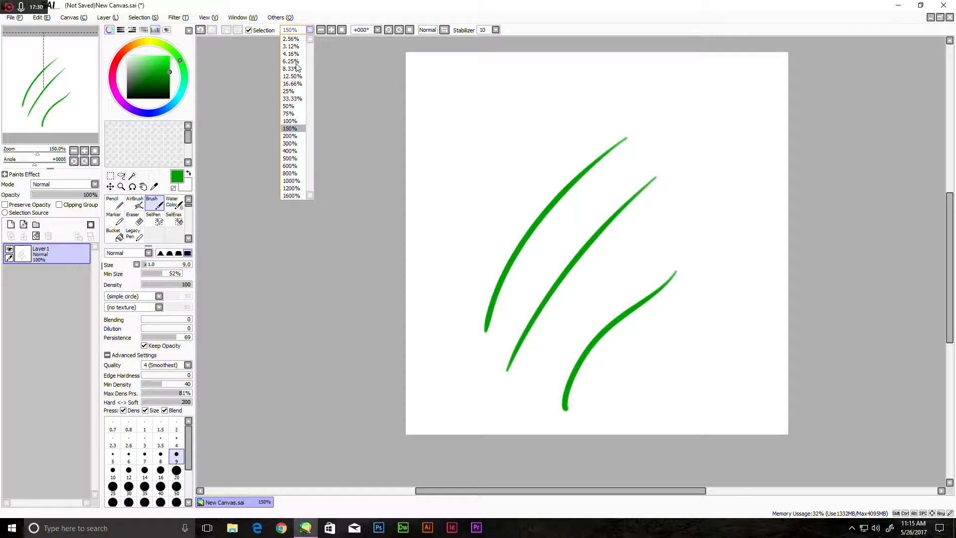
click(296, 29)
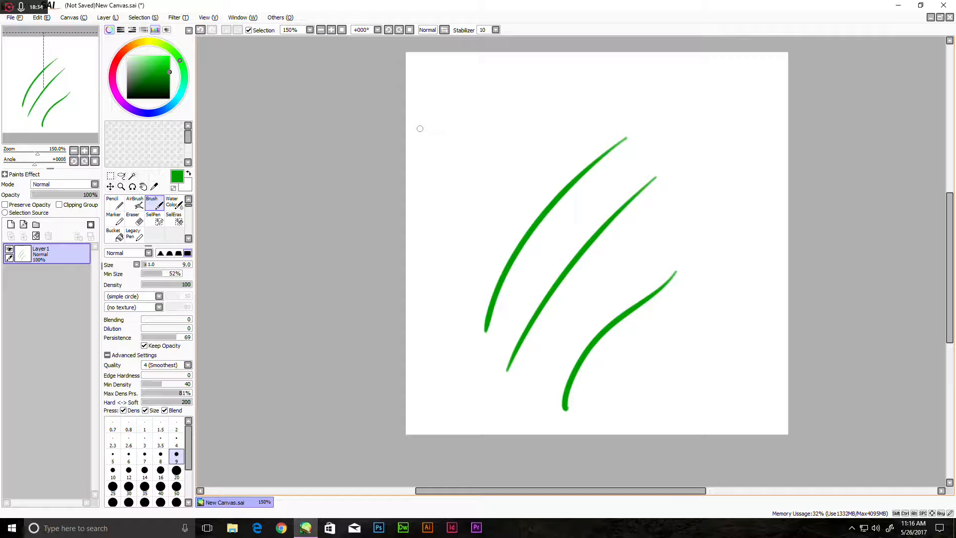
click(377, 30)
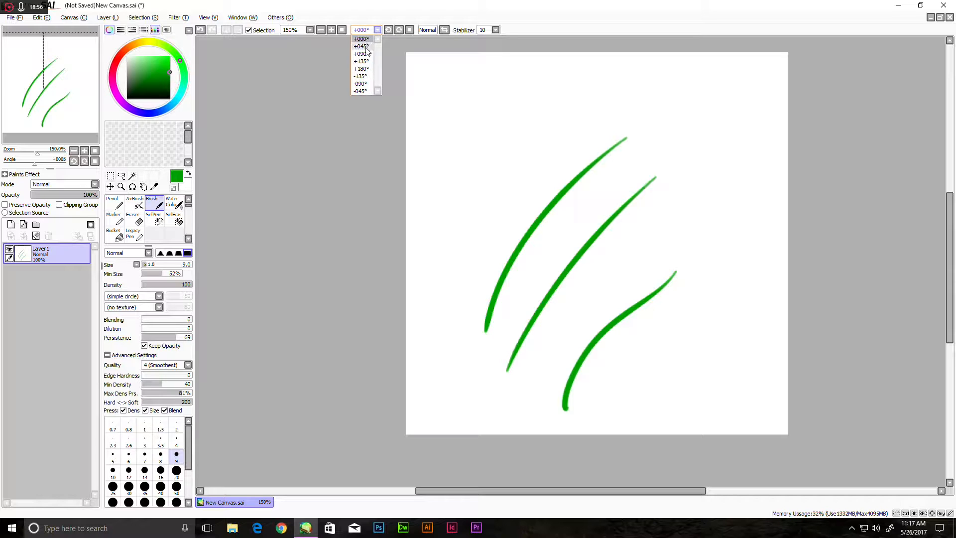
click(390, 47)
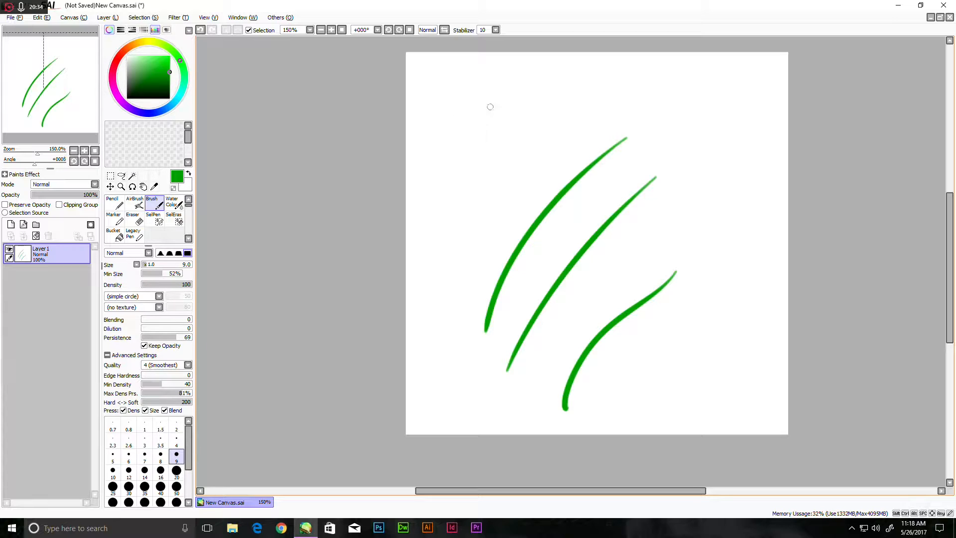
click(444, 29)
click(444, 29)
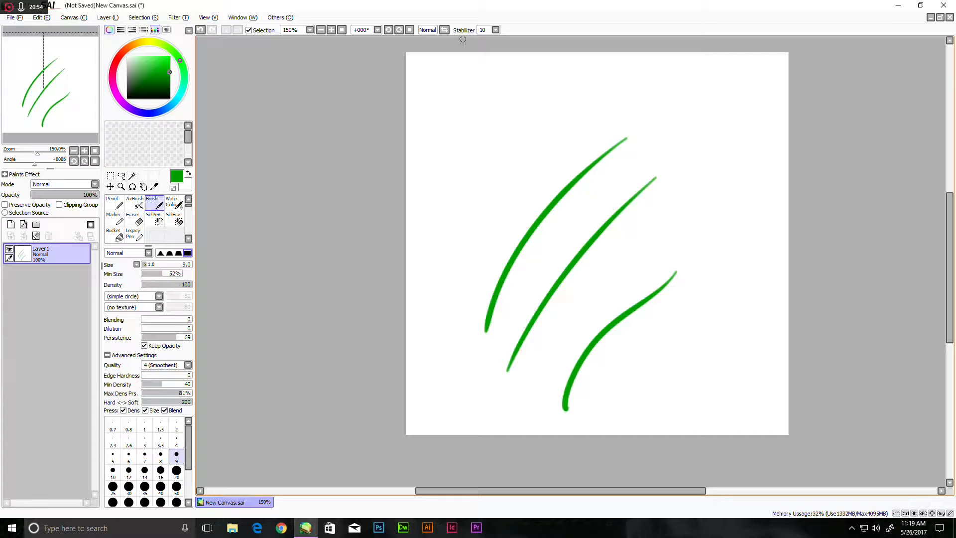
- Set the Stabilizer to 0 and paint a horizontal green stroke near the canvas's upper edge
click(496, 30)
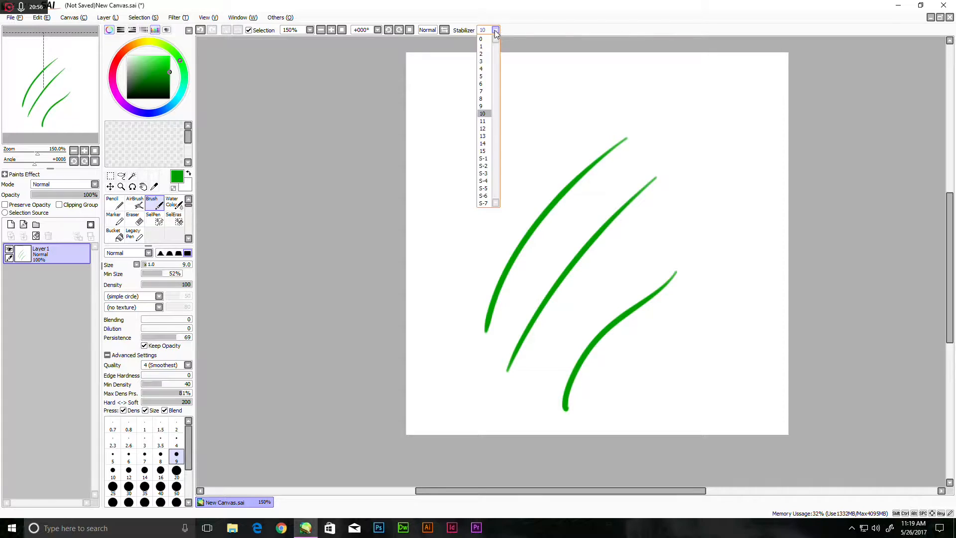
click(482, 38)
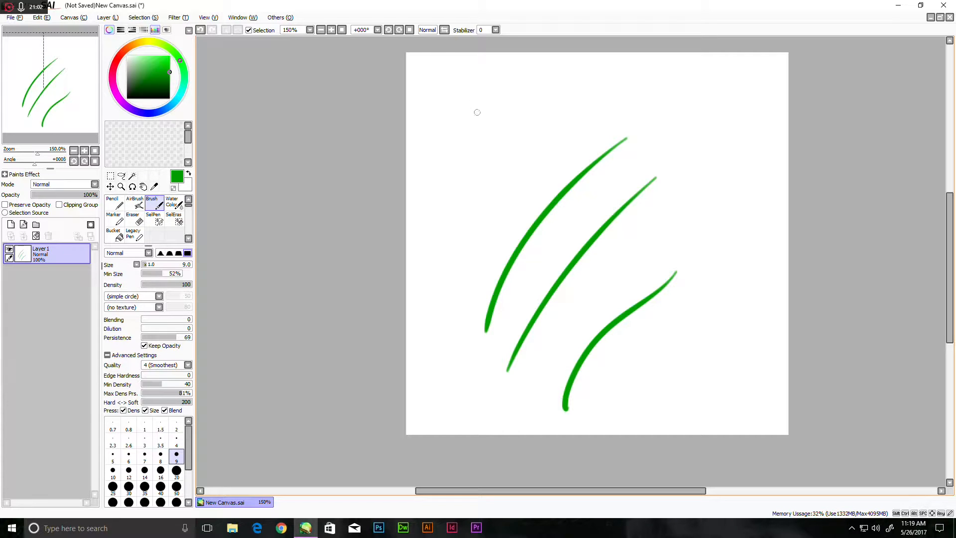
drag(439, 99, 601, 93)
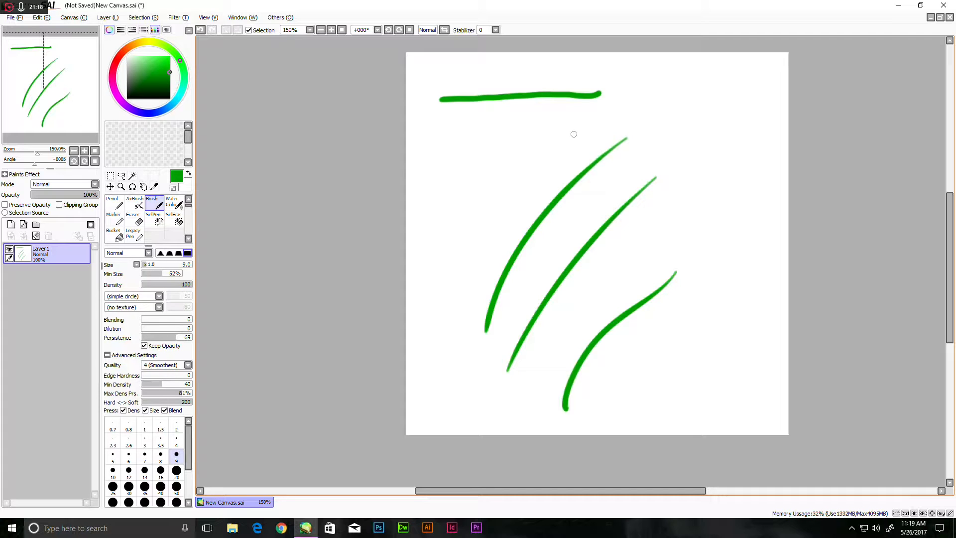
- Set the Stabilizer to 10 and paint a long diagonal stroke to the left of the existing diagonal strokes
click(496, 30)
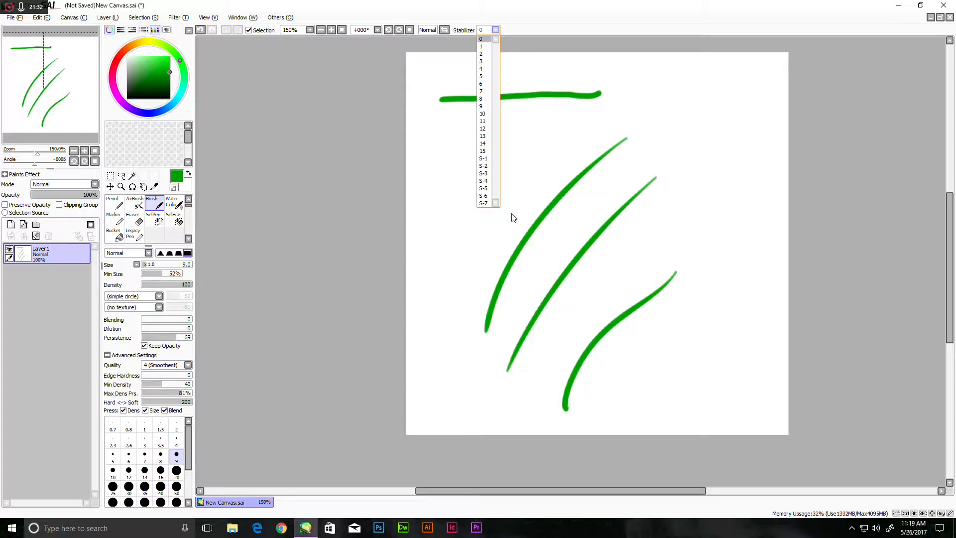
click(485, 113)
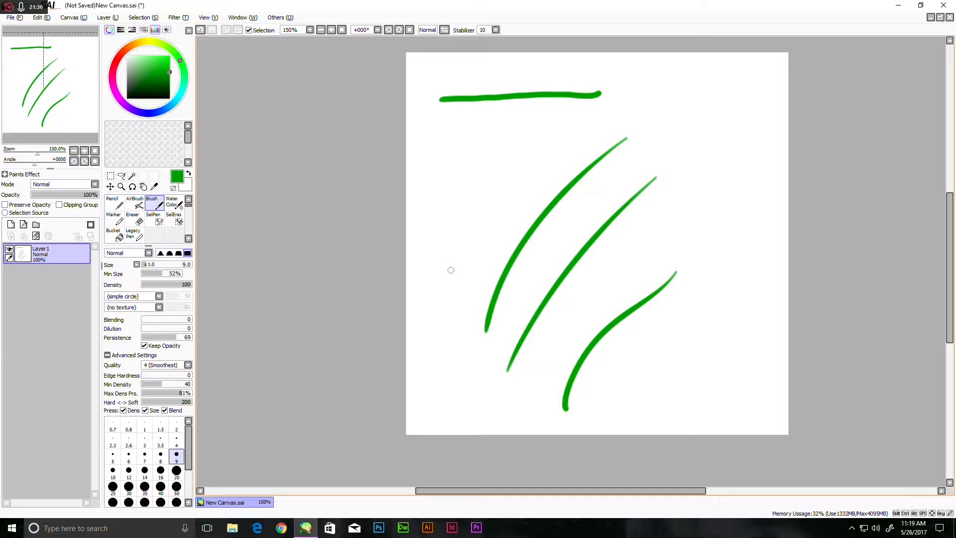
drag(443, 306, 549, 132)
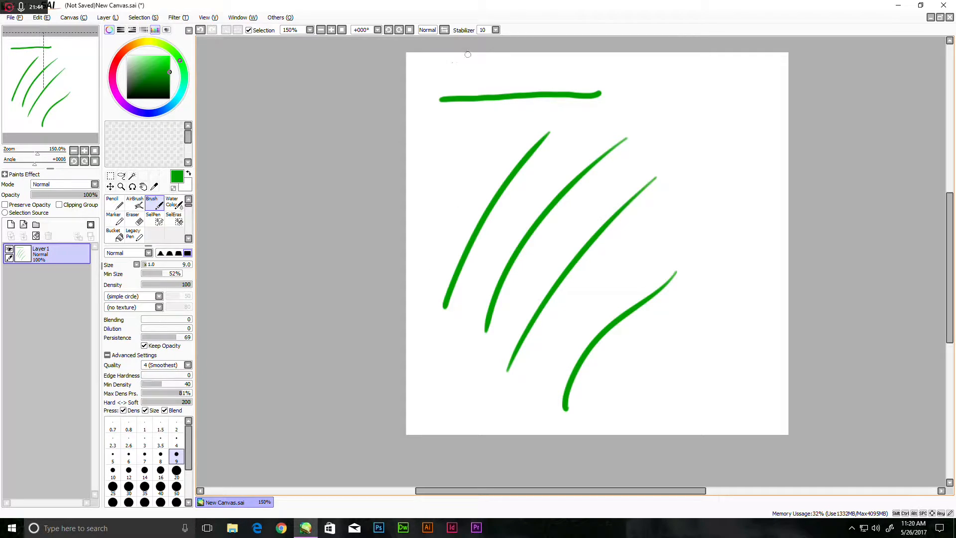
- Set the Stabilizer to S-1 and paint a shorter diagonal stroke left of the leftmost stroke
click(496, 30)
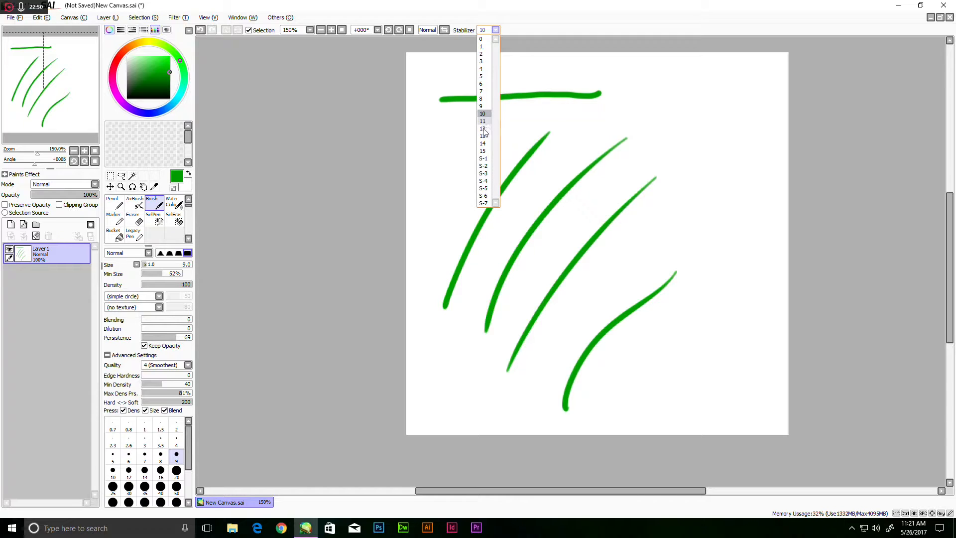
click(483, 159)
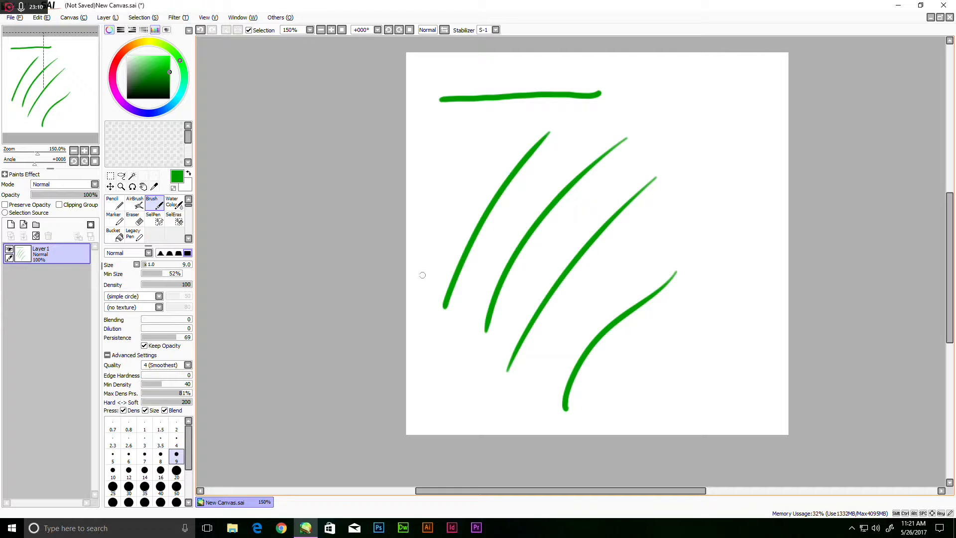
drag(426, 276, 482, 171)
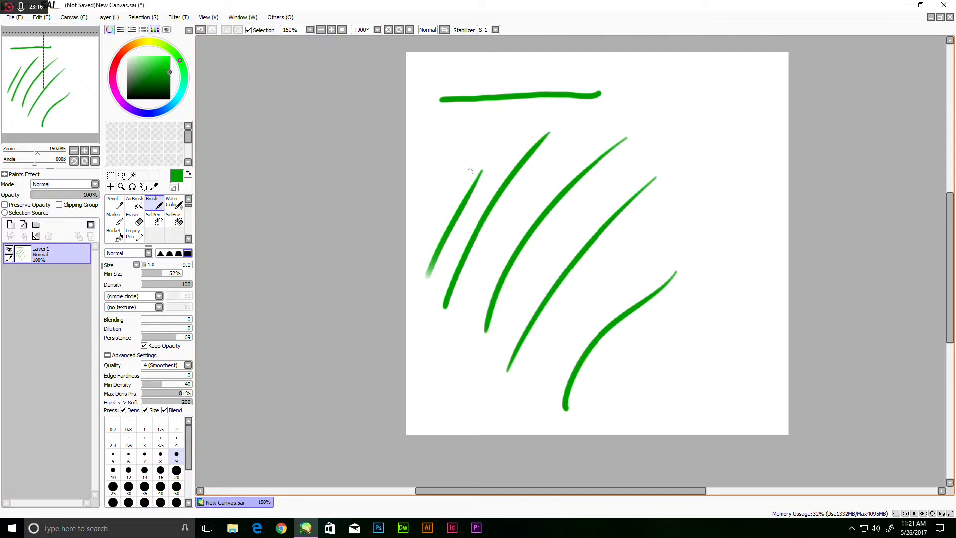
- Set the Stabilizer to S-4 and paint a short diagonal stroke close to the canvas's left edge
click(495, 31)
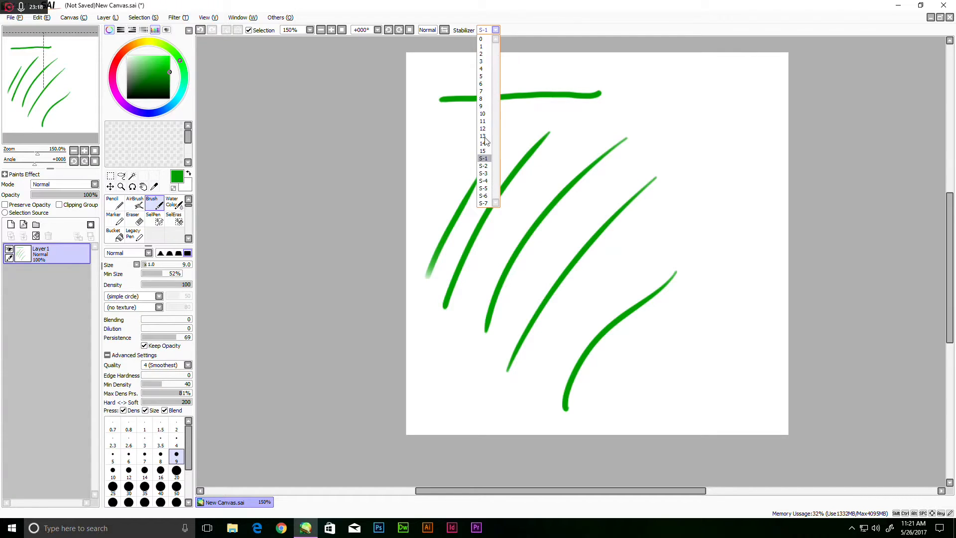
click(483, 180)
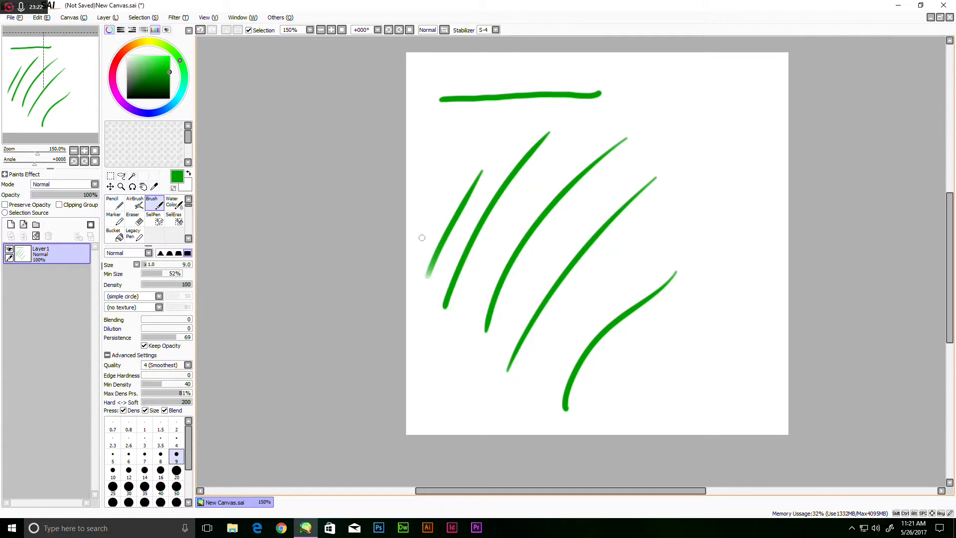
drag(420, 245, 456, 177)
- Set the Stabilizer to S-7 and paint a straight diagonal stroke just beneath the horizontal one
click(495, 30)
click(482, 193)
drag(437, 173, 524, 101)
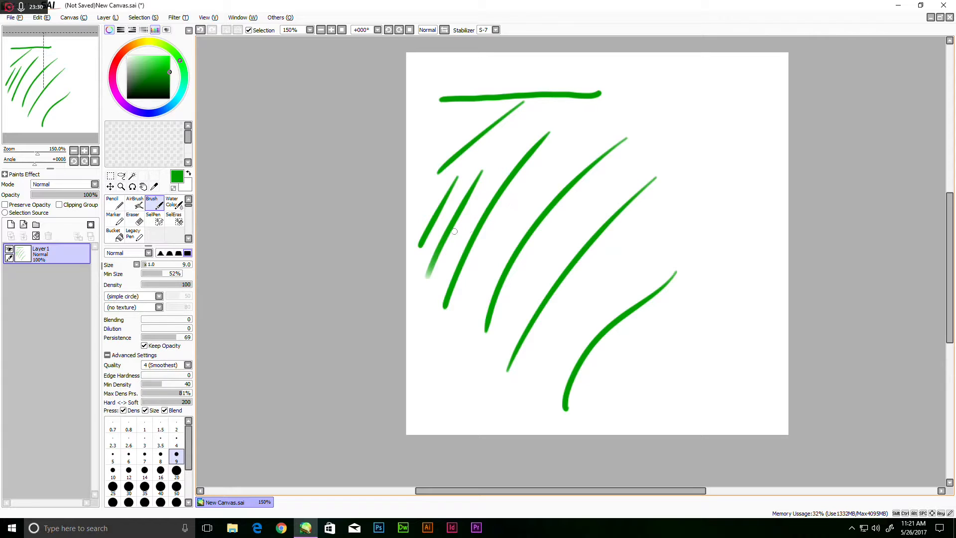
- Undo all the green strokes until the canvas is empty, and set the Stabilizer to 10
key(ctrl)
key(ctrl+z)
key(ctrl+z)
key(ctrl+z)
key(ctrl+z)
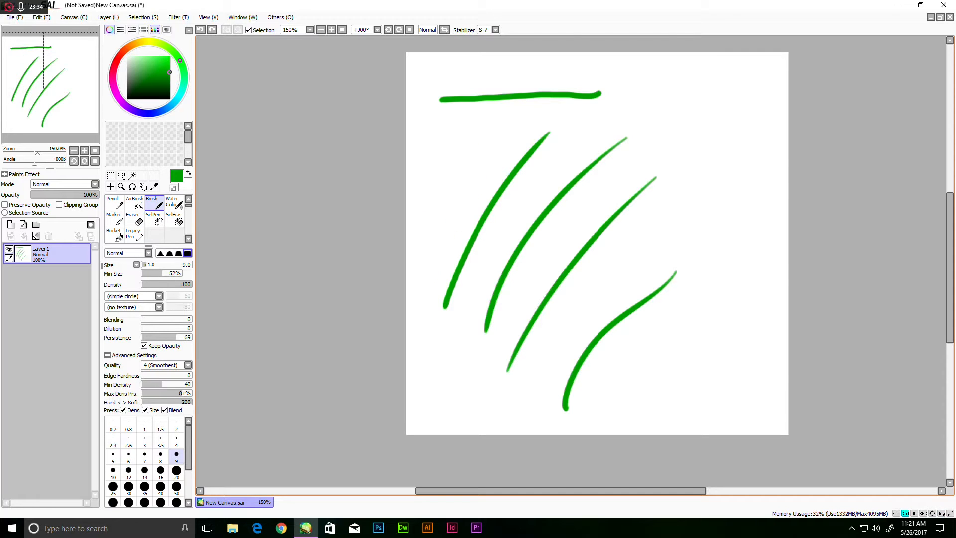
key(ctrl+z)
key(ctrl+z)
key(ctrl+z)
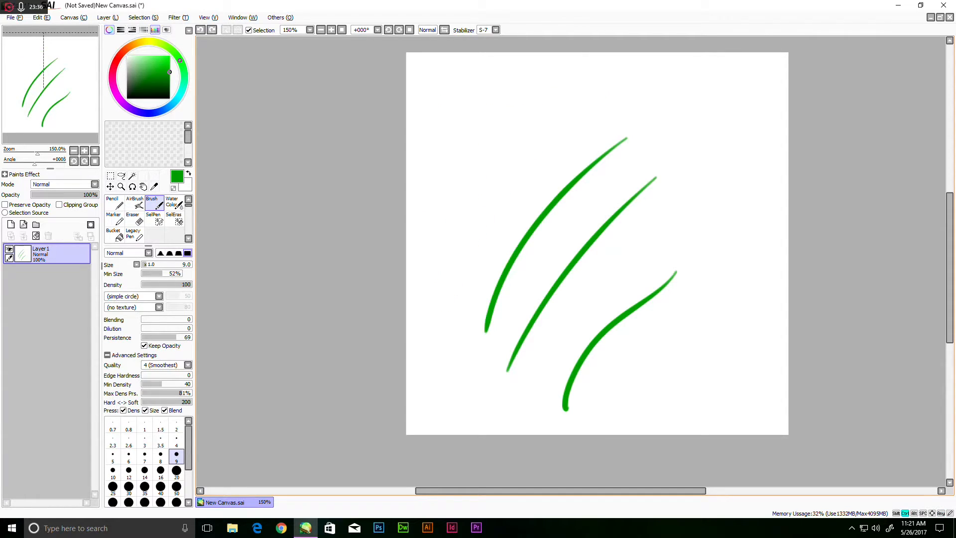
key(ctrl+z)
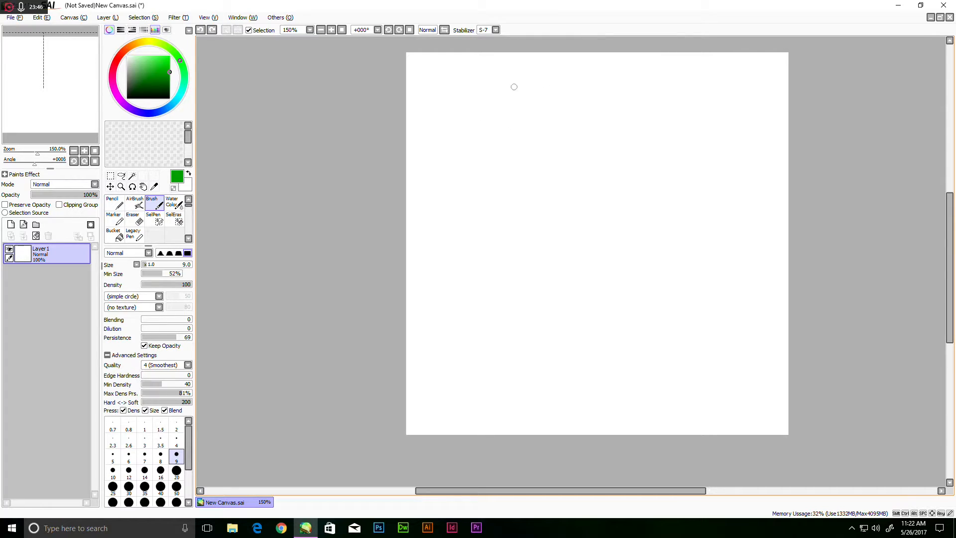
click(496, 30)
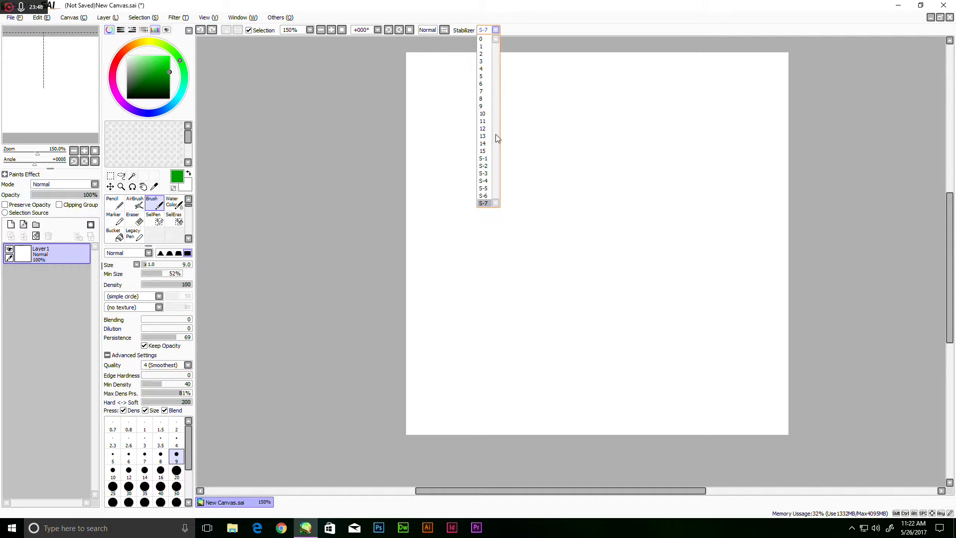
click(482, 113)
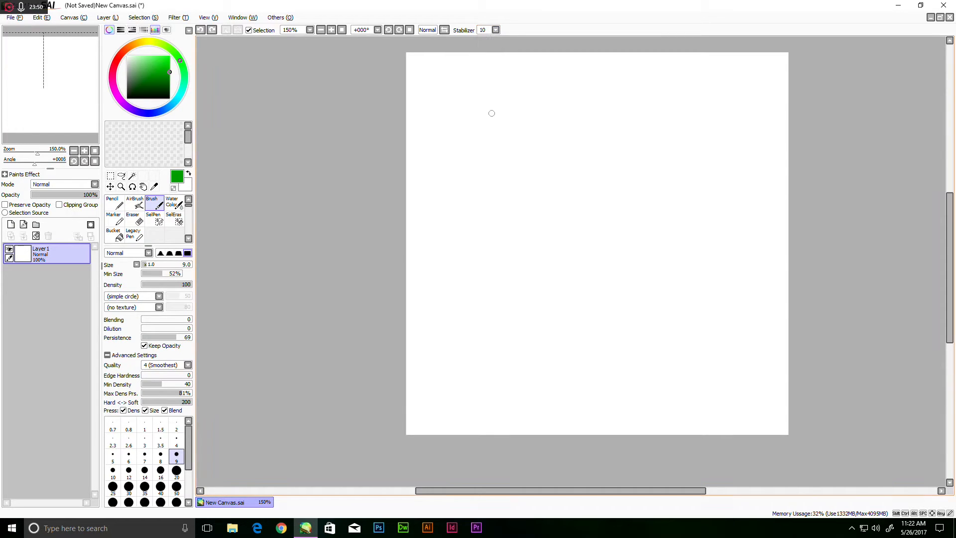